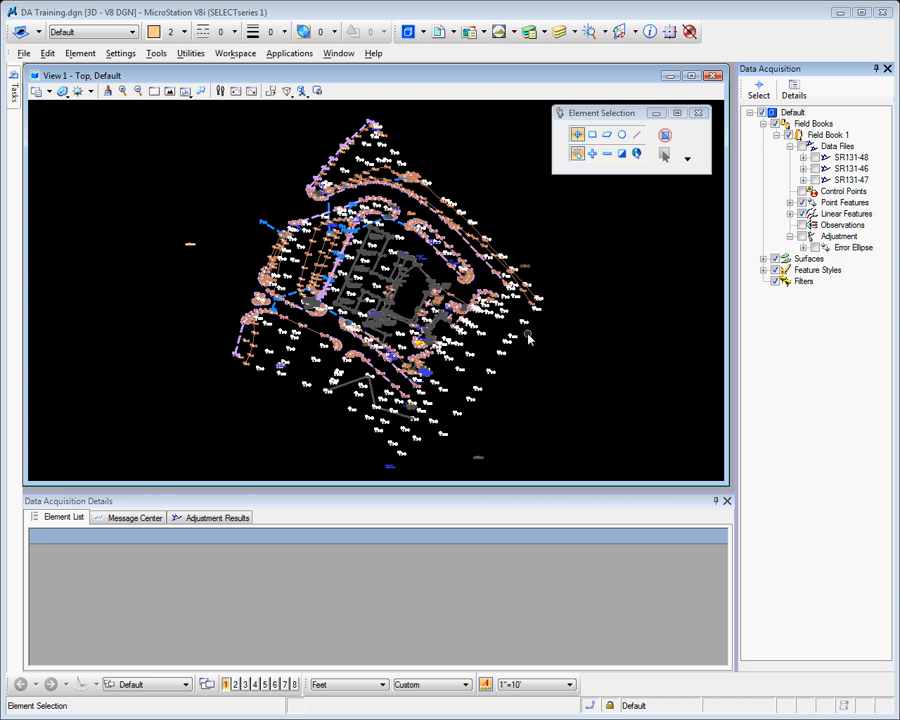
# Select the BL_39 linear feature in the drawing and open its point features for editing
pyautogui.scroll(5, 536, 335)
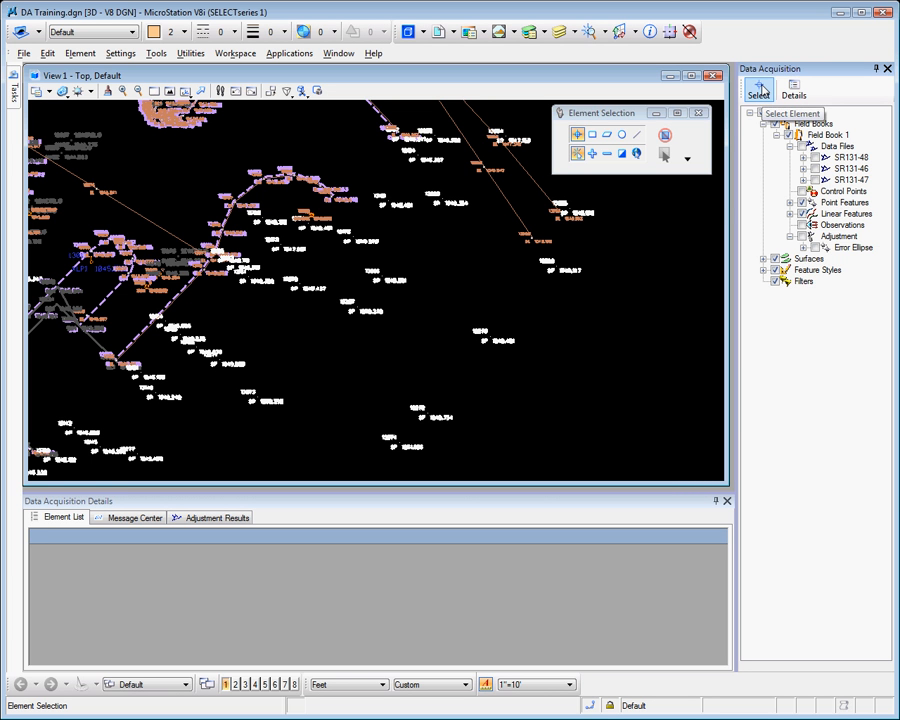
pyautogui.click(760, 90)
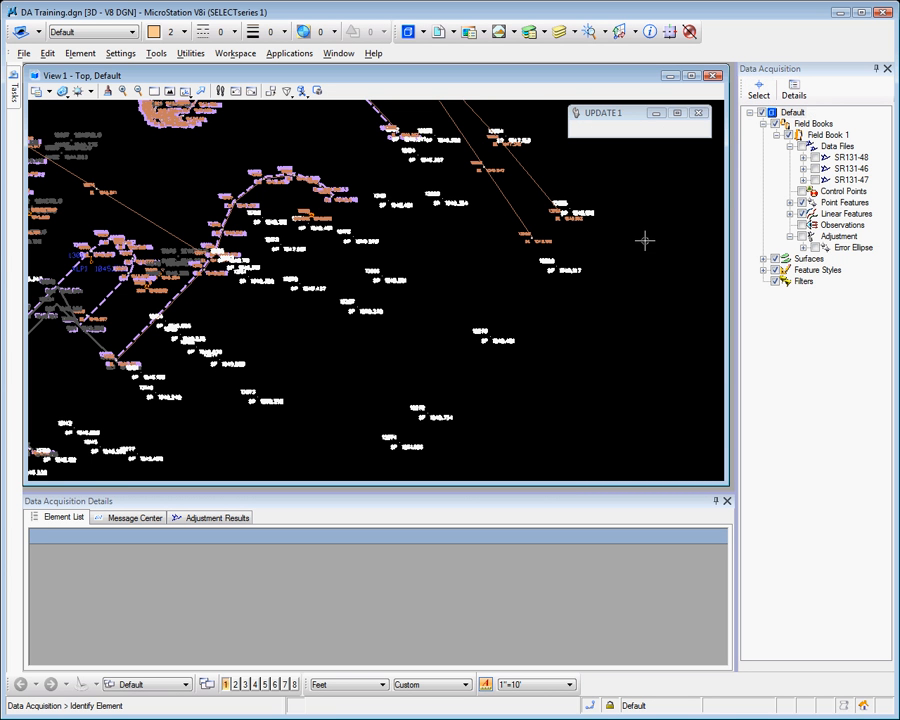
pyautogui.click(512, 196)
pyautogui.click(486, 233)
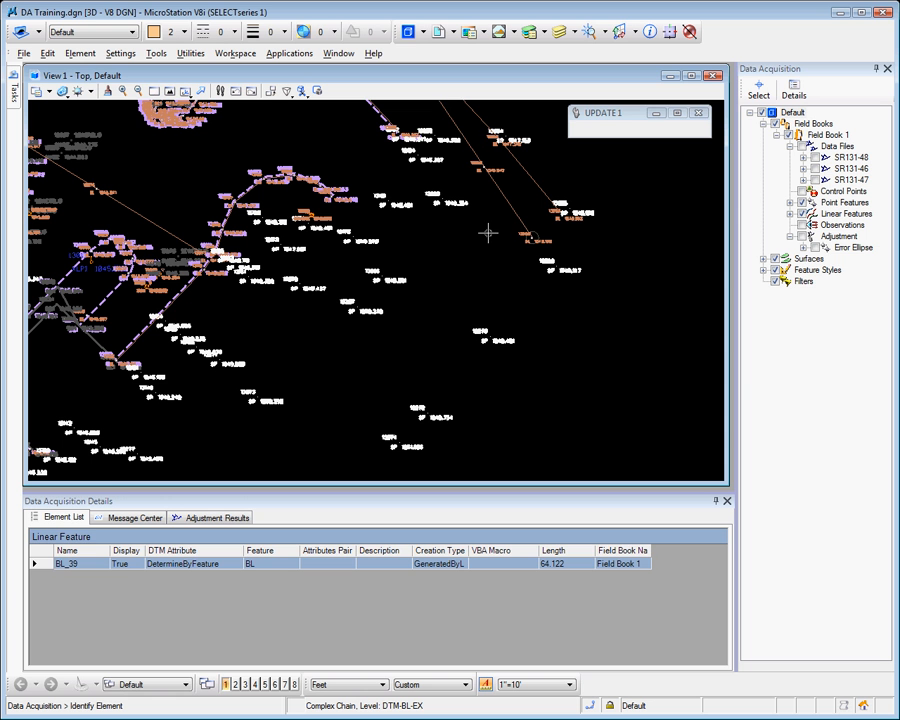
pyautogui.rightClick(42, 569)
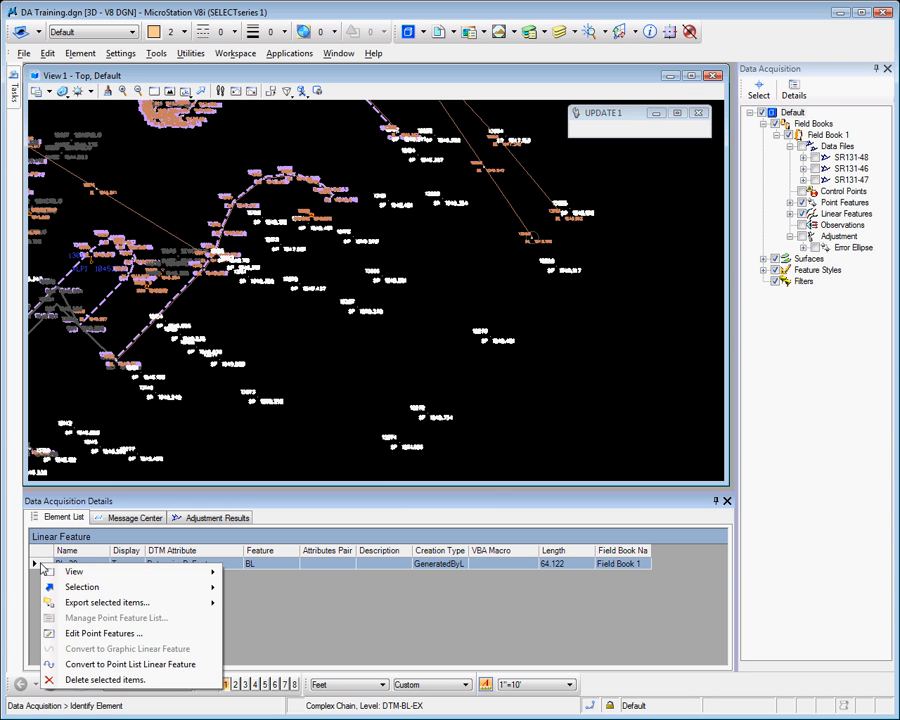
pyautogui.click(92, 634)
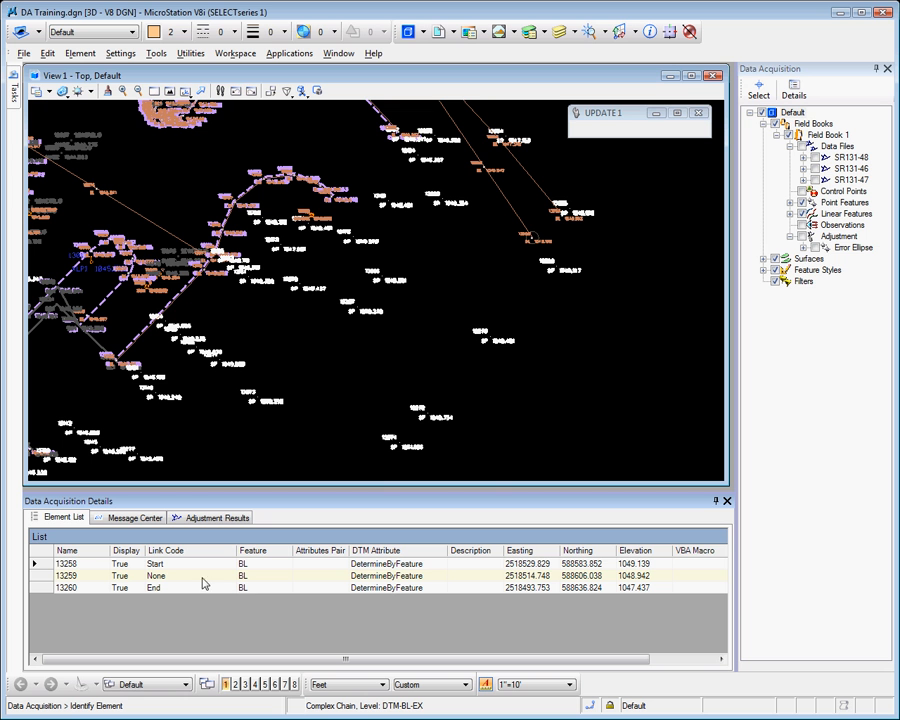
# Examine the editable DTM attribute, feature and link code fields of point 13258
pyautogui.click(39, 565)
pyautogui.click(374, 566)
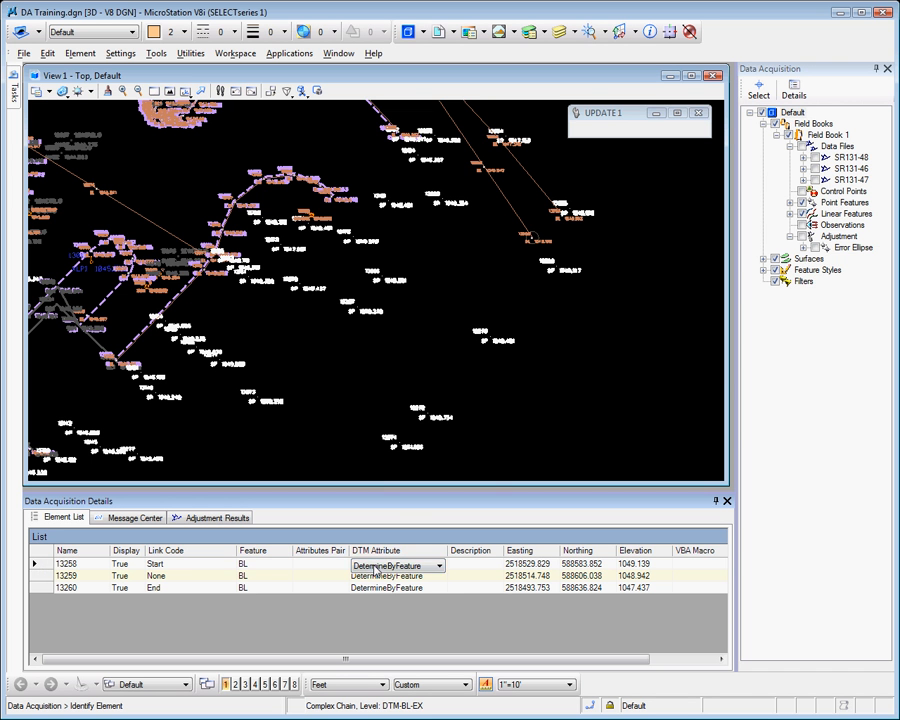
pyautogui.click(248, 565)
pyautogui.click(184, 565)
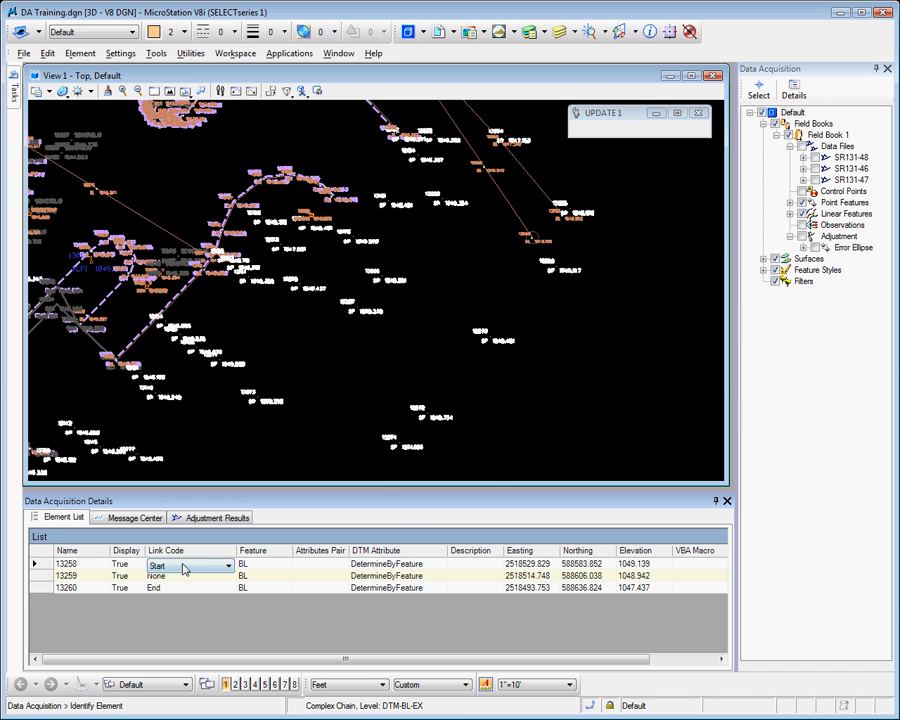
# Select points 13258 through 13260 and view the bulk edit options for the DTM attribute, leaving the values unedited
pyautogui.click(55, 565)
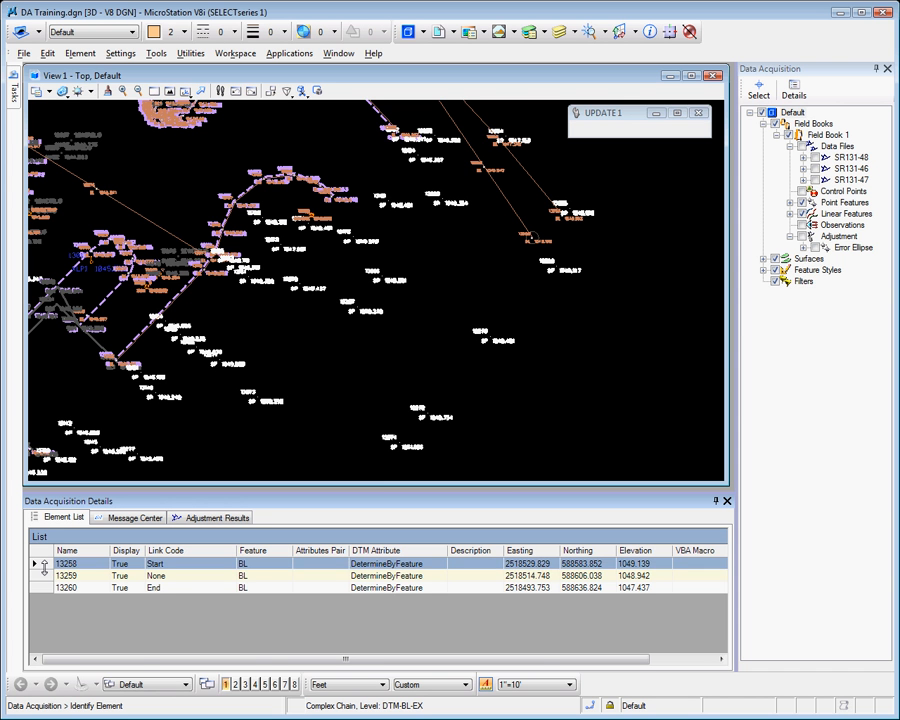
pyautogui.keyDown('shift'); pyautogui.click(41, 588); pyautogui.keyUp('shift')
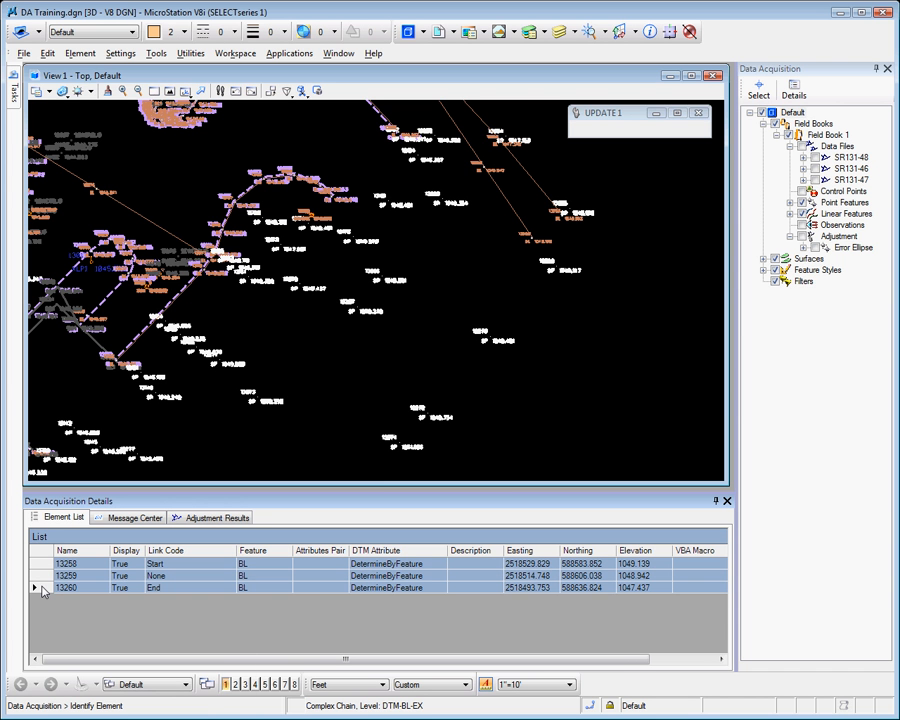
pyautogui.rightClick(41, 590)
pyautogui.moveTo(173, 596)
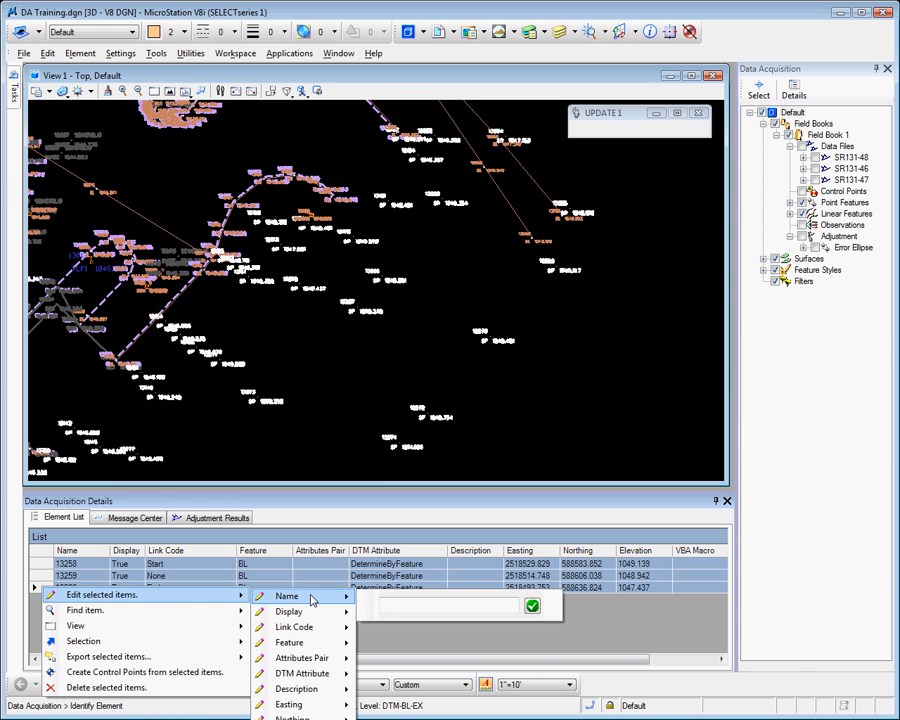
pyautogui.moveTo(315, 662)
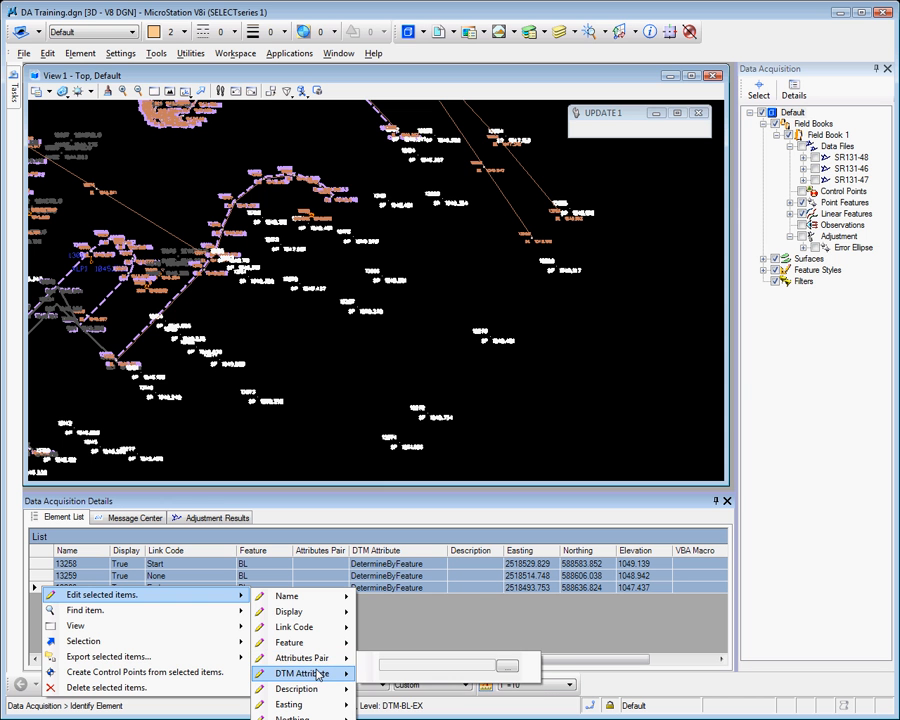
pyautogui.moveTo(338, 676)
pyautogui.click(411, 682)
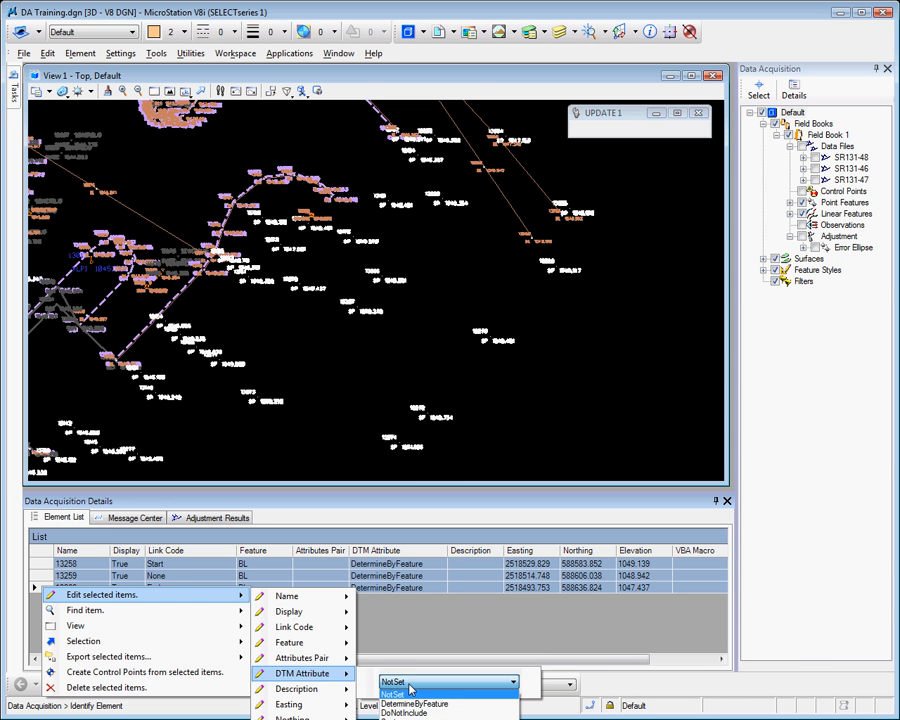
pyautogui.click(410, 685)
pyautogui.click(480, 444)
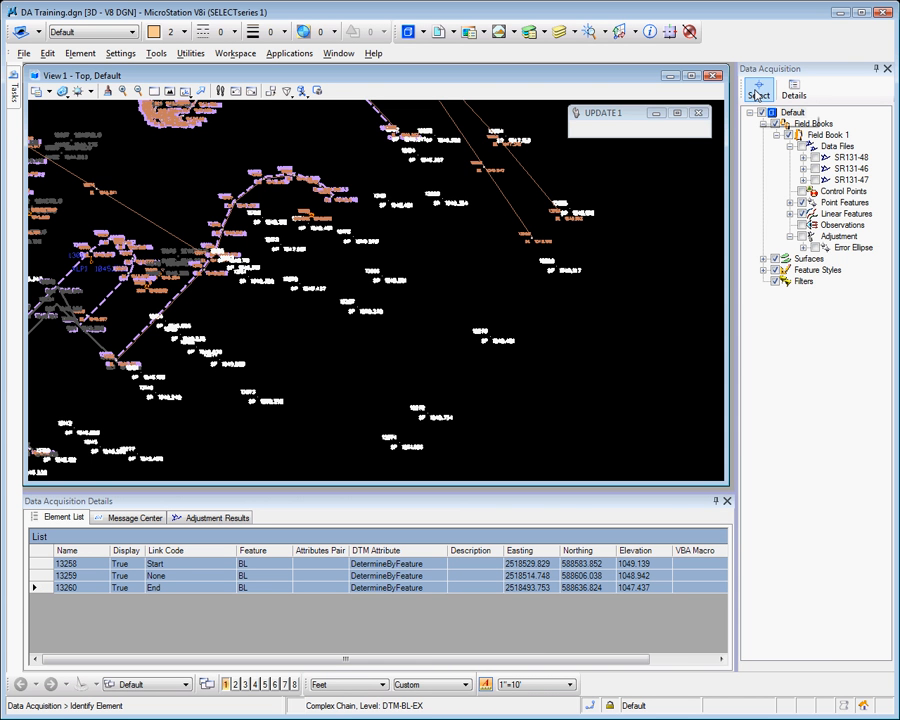
# Select point feature 13268 in the drawing and examine its display, link code, feature and DTM attribute fields
pyautogui.click(603, 272)
pyautogui.click(606, 273)
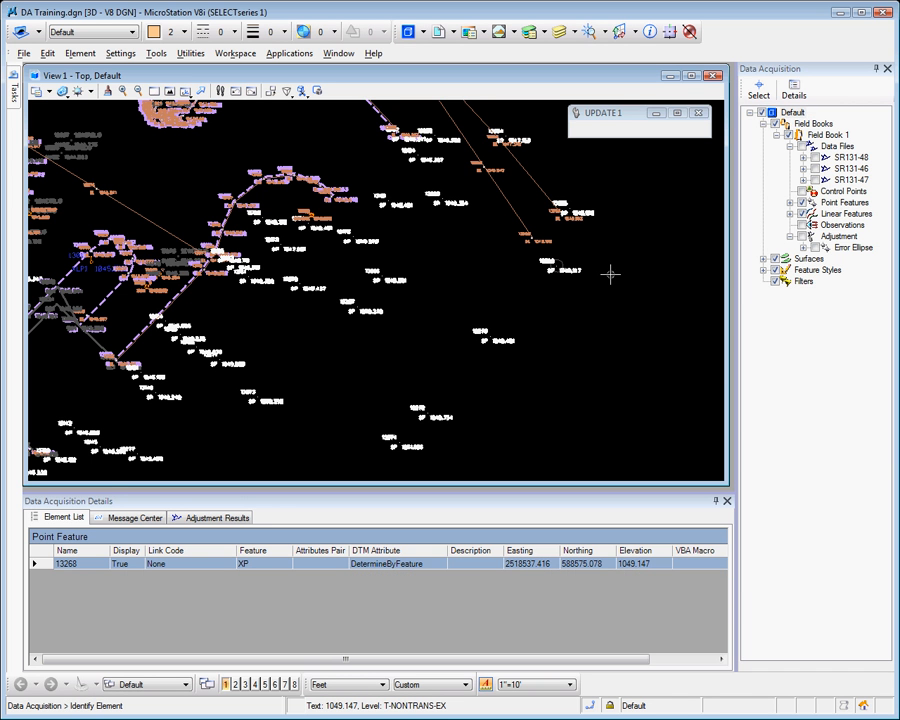
pyautogui.click(135, 565)
pyautogui.click(170, 567)
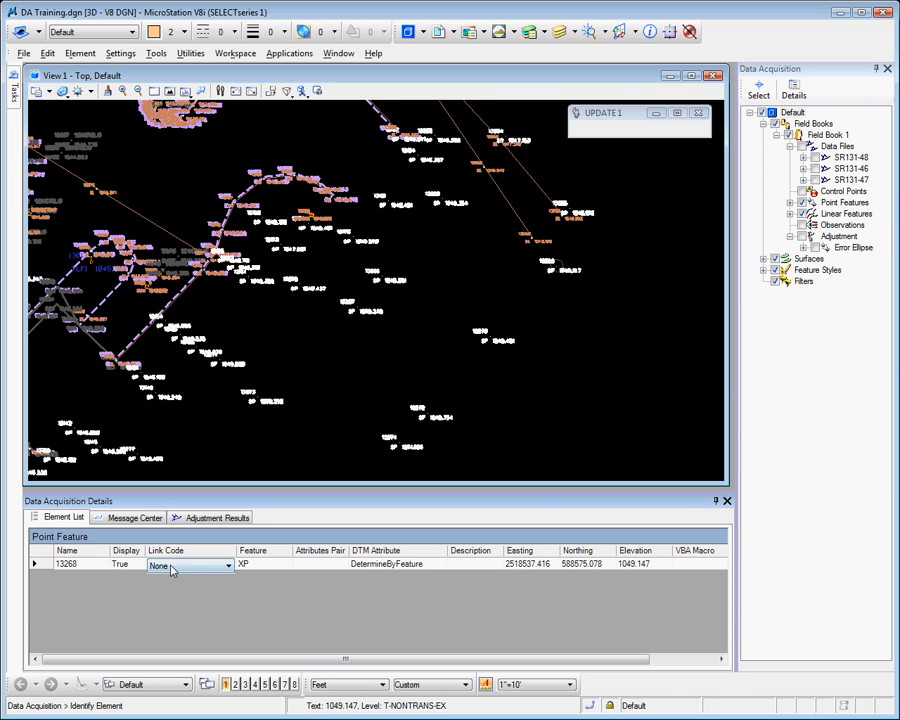
pyautogui.click(260, 569)
pyautogui.click(410, 567)
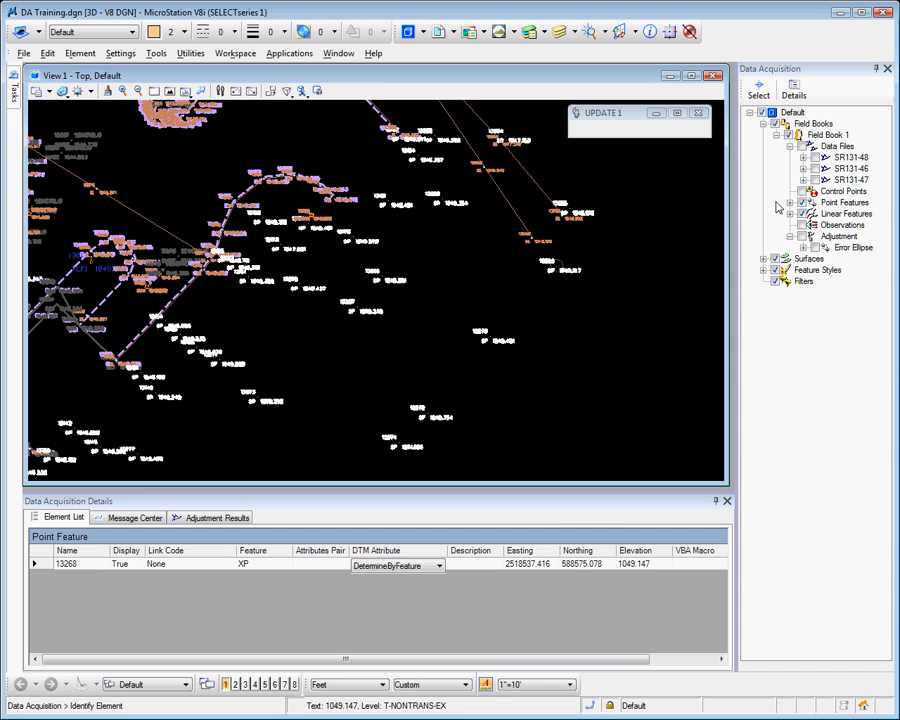
# Expand the point features of Field Book 1 and list the points coded BC
pyautogui.click(790, 204)
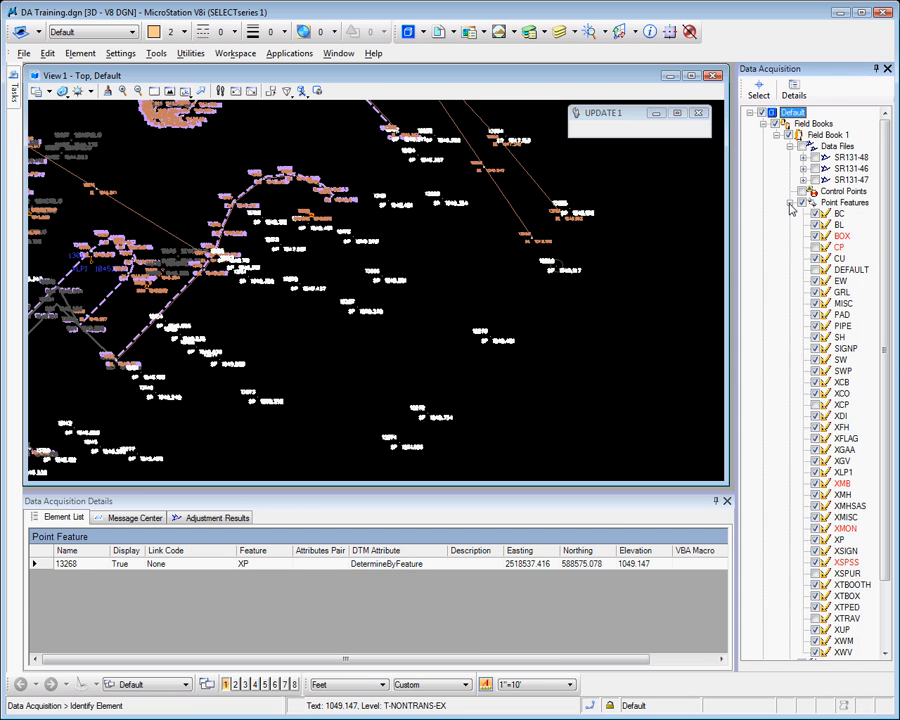
pyautogui.click(839, 215)
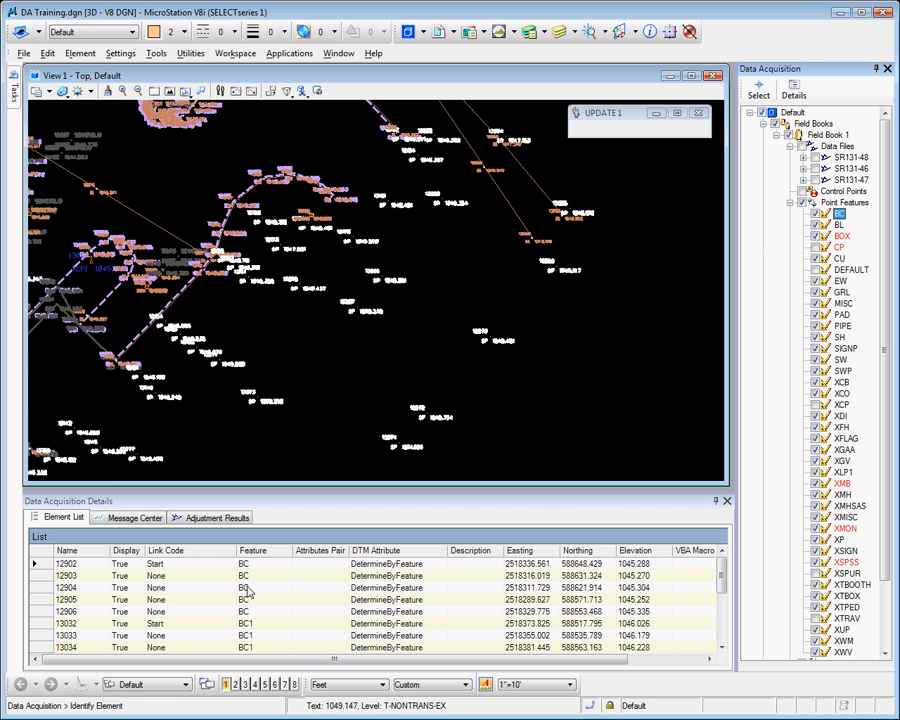
pyautogui.moveTo(718, 581)
pyautogui.mouseDown()
pyautogui.moveTo(713, 650)
pyautogui.moveTo(719, 573)
pyautogui.mouseUp()
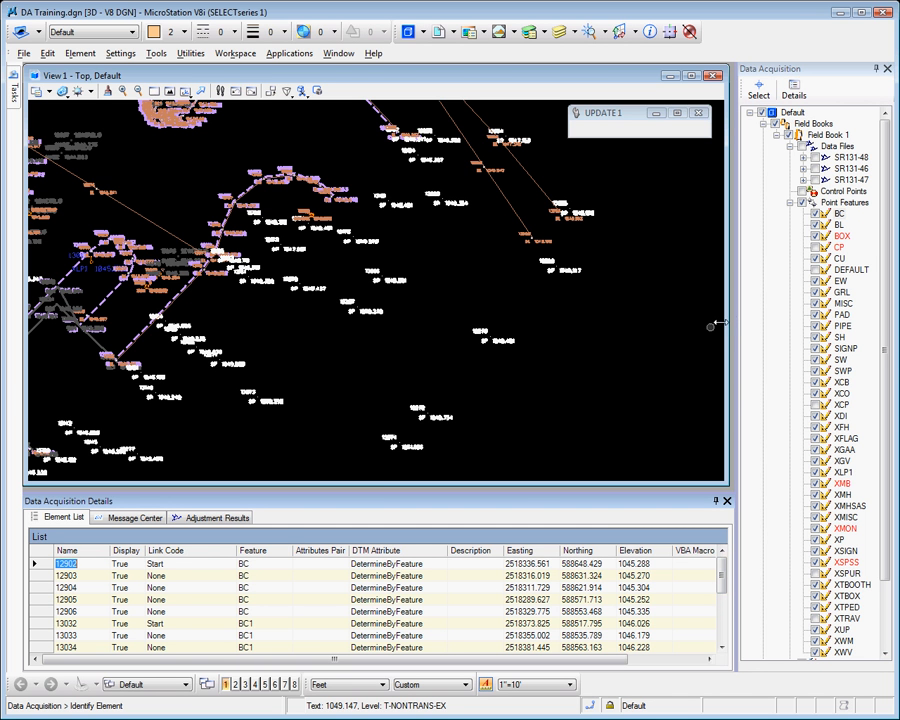
# List the points coded BL and select all of them, from the first row through point 13260
pyautogui.click(839, 225)
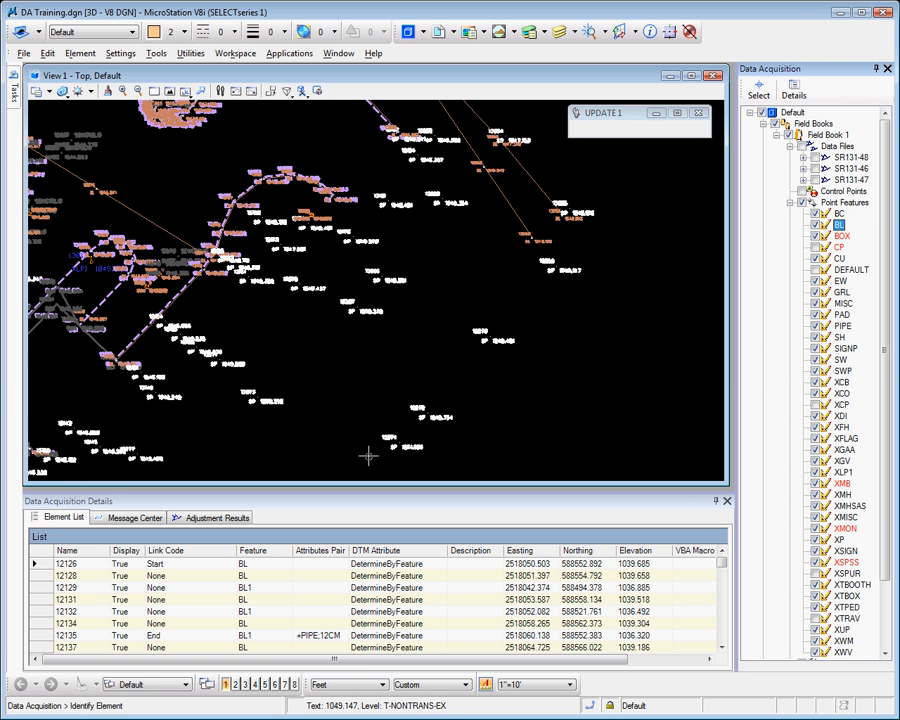
pyautogui.click(40, 566)
pyautogui.moveTo(721, 564); pyautogui.dragTo(509, 632)
pyautogui.keyDown('shift'); pyautogui.click(42, 648); pyautogui.keyUp('shift')
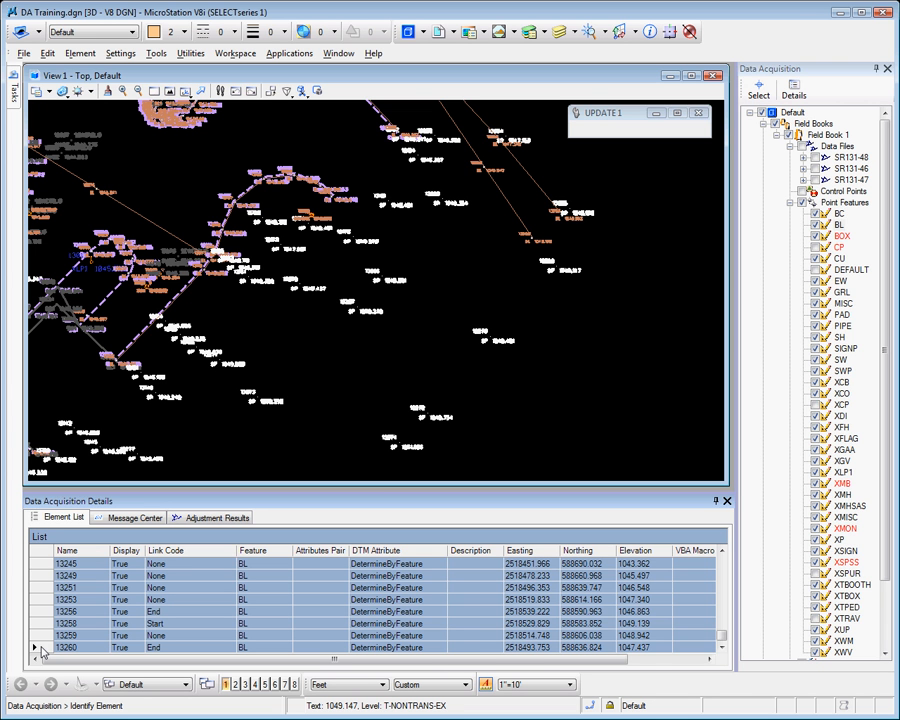
# Examine the BC, BL, CU and EW linear features of Field Book 1, including the display field of feature EW
pyautogui.click(791, 204)
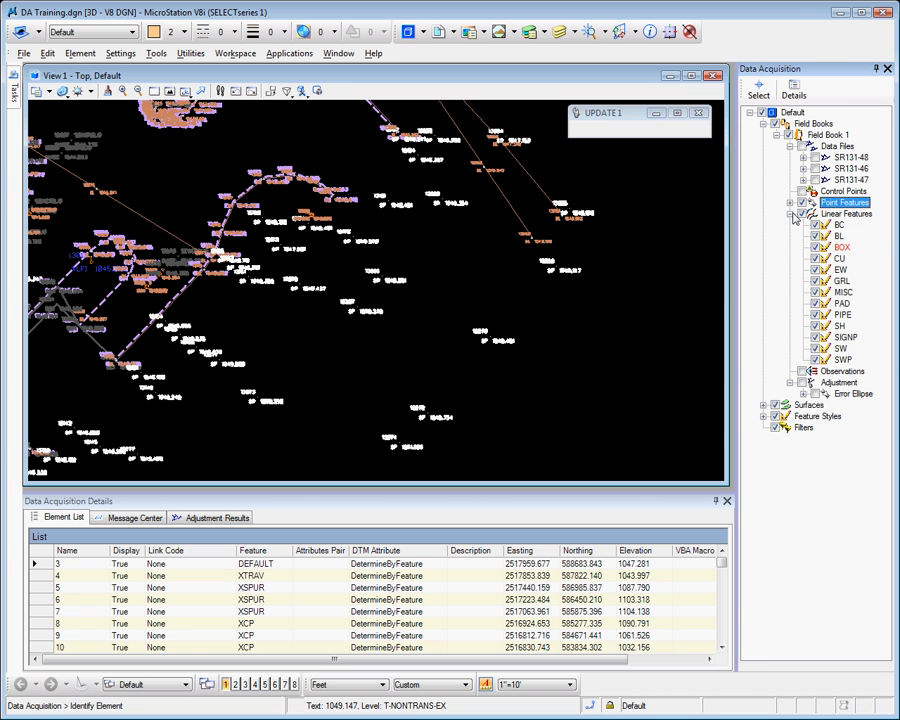
pyautogui.click(837, 227)
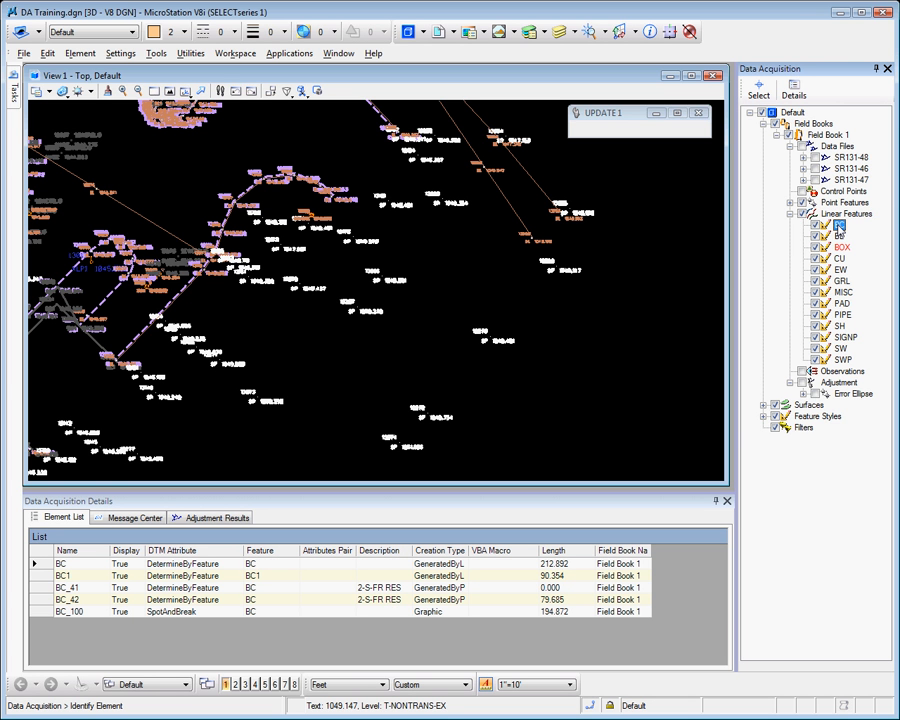
pyautogui.click(839, 236)
pyautogui.click(839, 258)
pyautogui.click(841, 270)
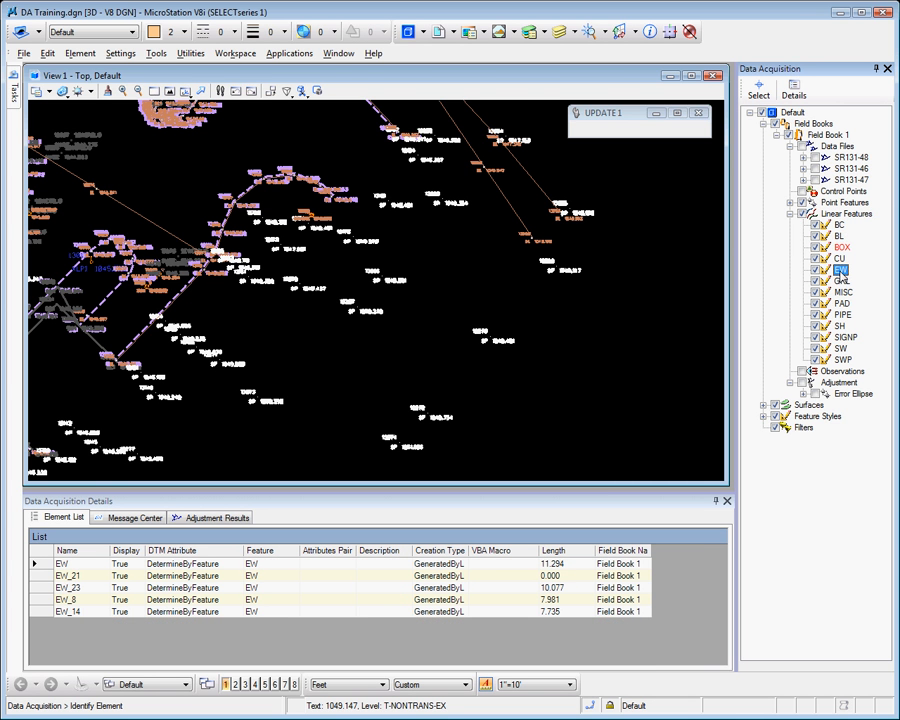
pyautogui.click(130, 566)
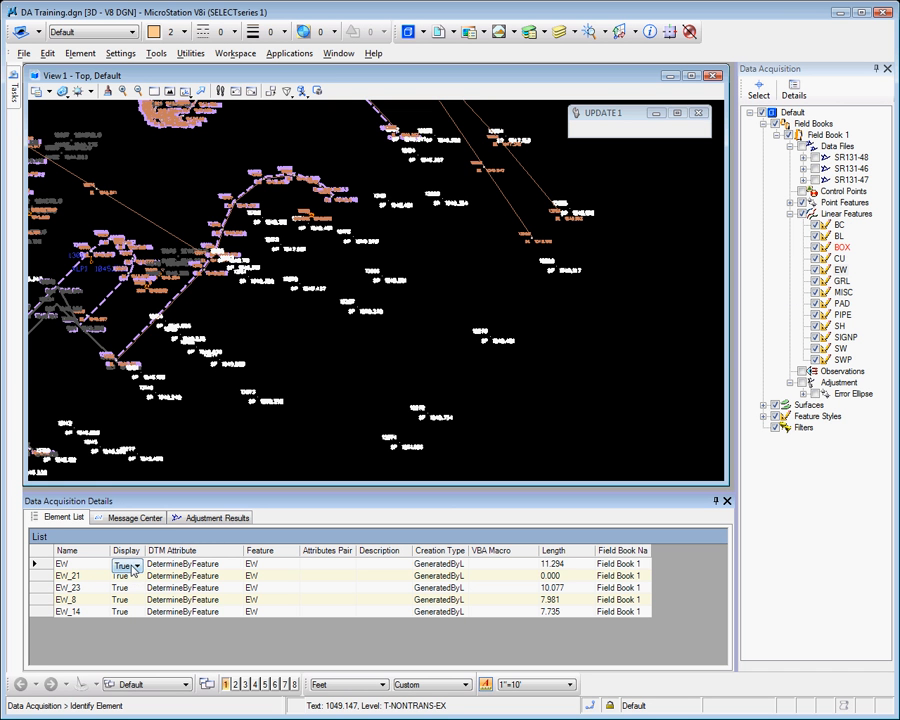
# Select linear features EW through EW_8 and view the bulk edit options for the feature code, leaving it unedited
pyautogui.click(35, 564)
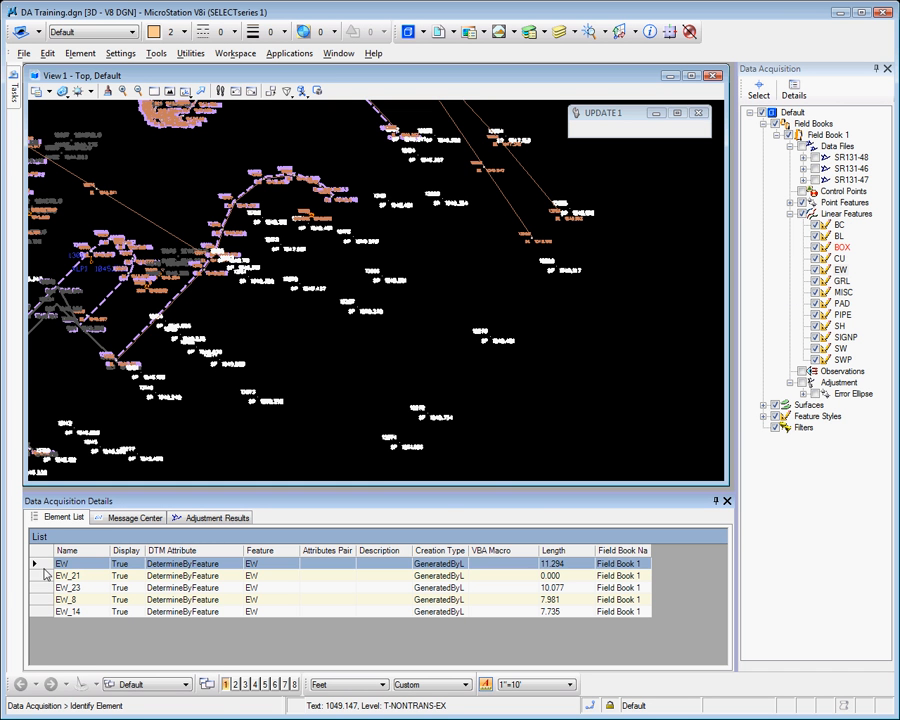
pyautogui.keyDown('shift'); pyautogui.click(35, 599); pyautogui.keyUp('shift')
pyautogui.rightClick(37, 599)
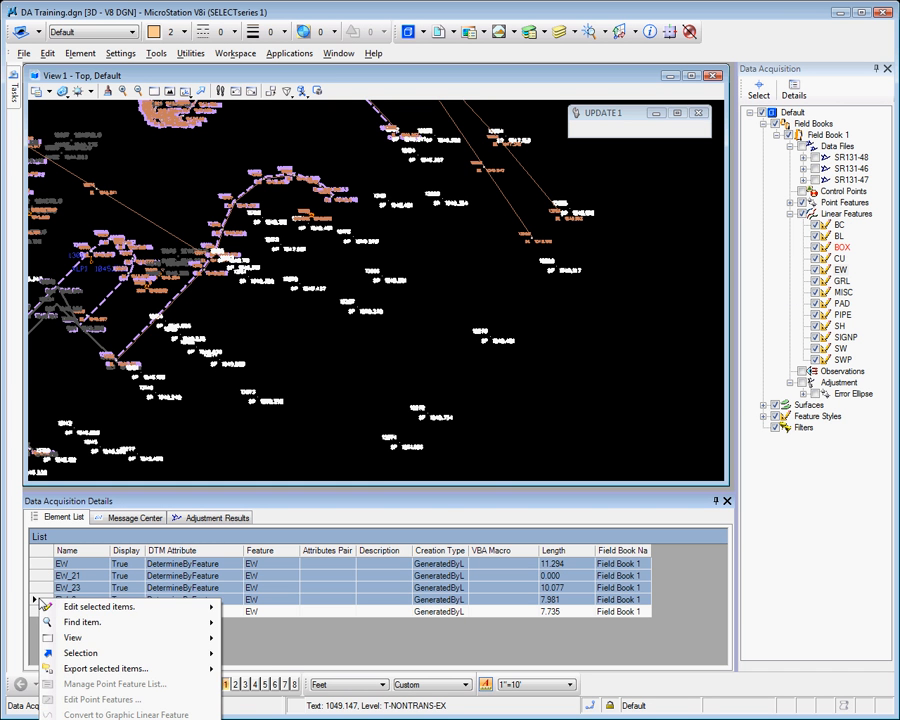
pyautogui.moveTo(90, 606)
pyautogui.moveTo(262, 656)
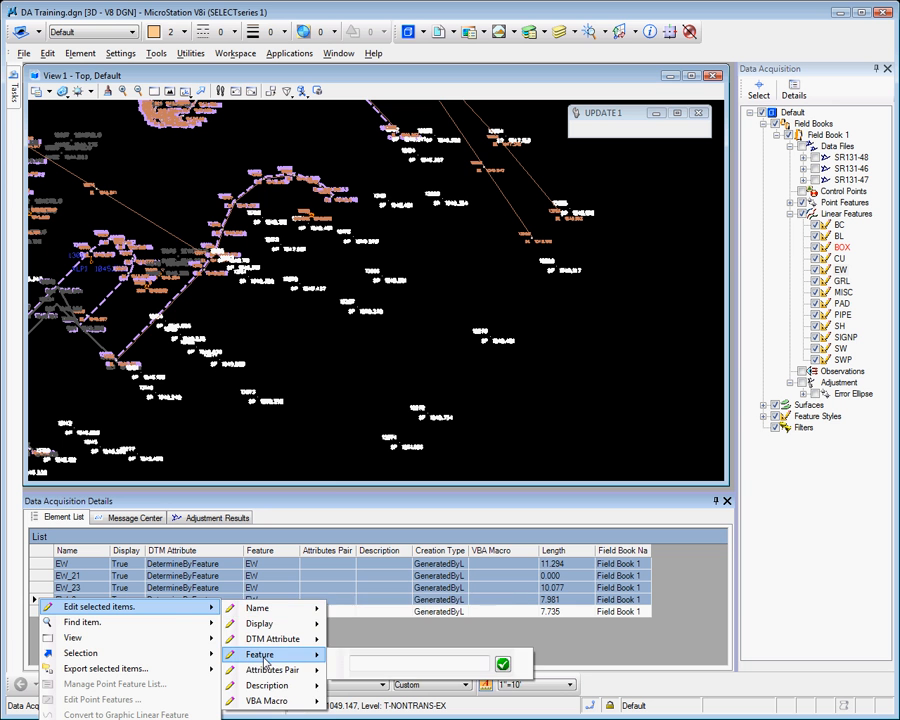
pyautogui.click(317, 446)
# Open the point features that make up linear feature EW_21
pyautogui.click(41, 580)
pyautogui.click(41, 578)
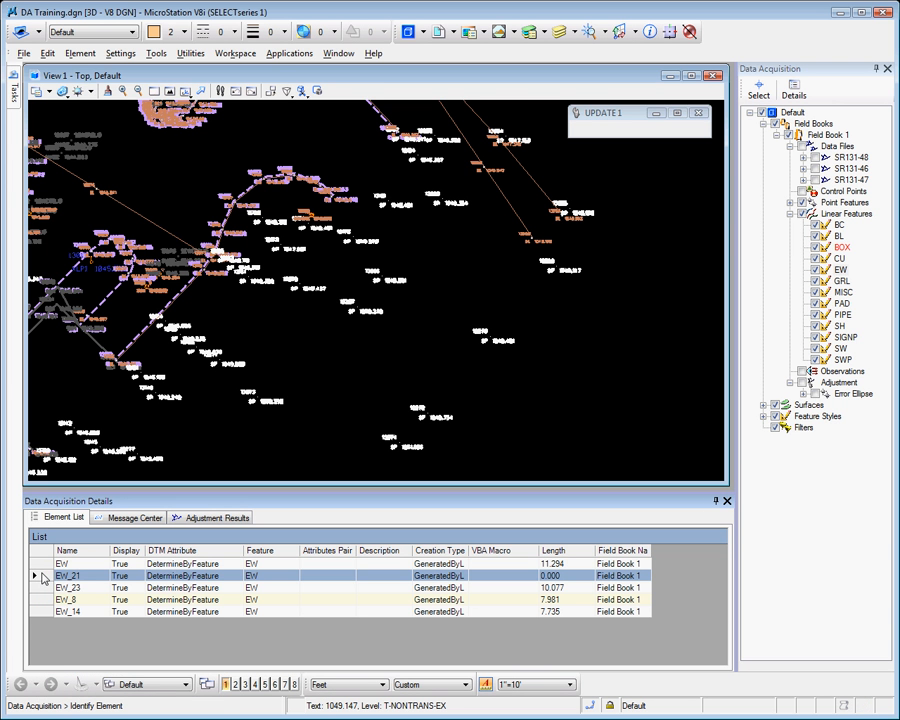
pyautogui.rightClick(44, 578)
pyautogui.click(112, 671)
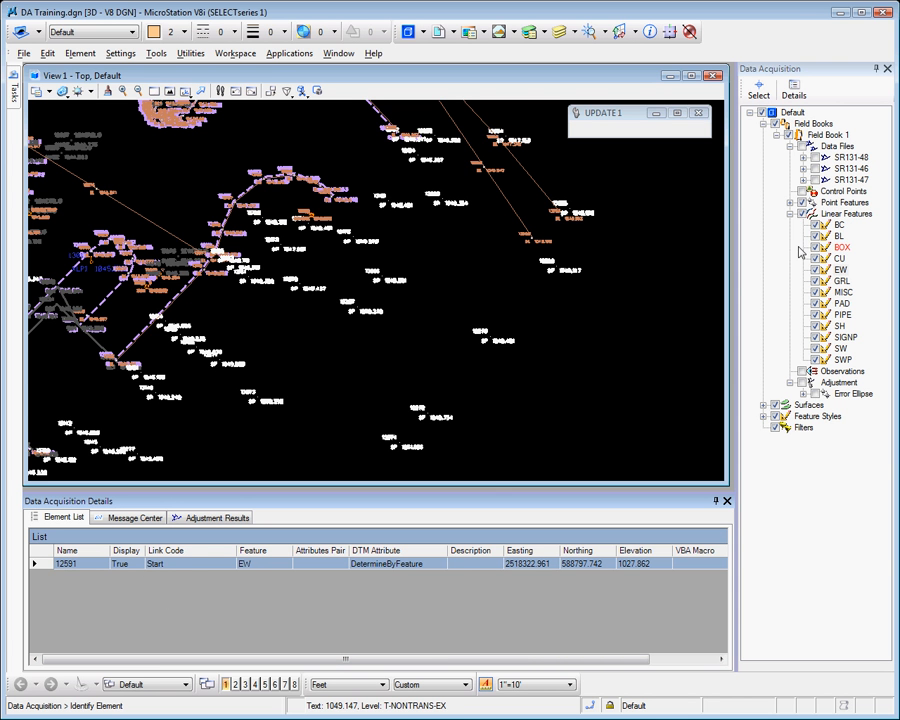
# Examine the BOX and BL linear features and the feature codes grouped under the point features
pyautogui.click(840, 247)
pyautogui.click(842, 236)
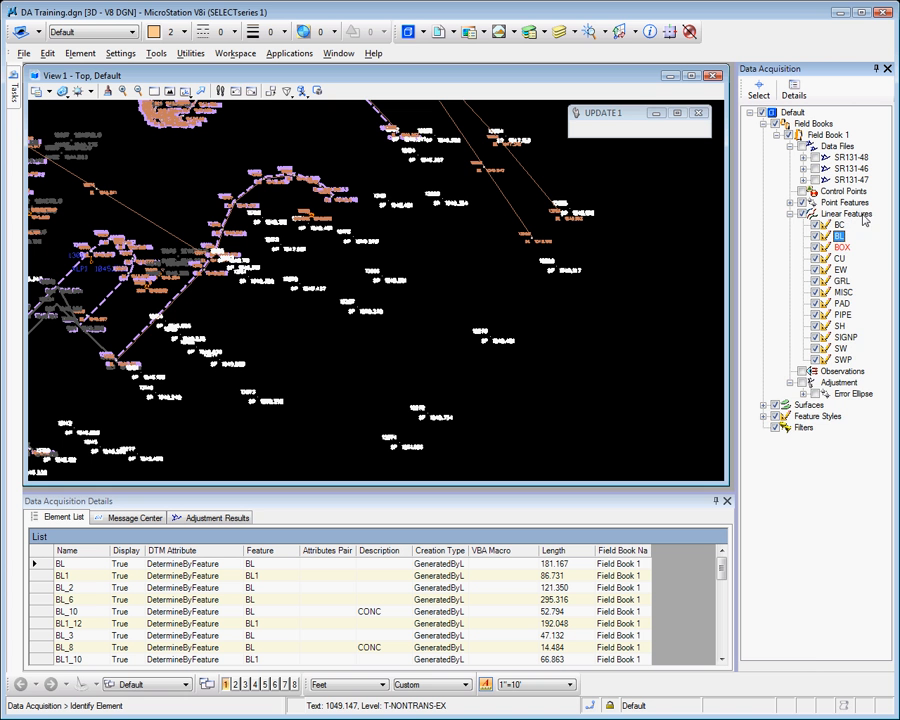
pyautogui.click(791, 203)
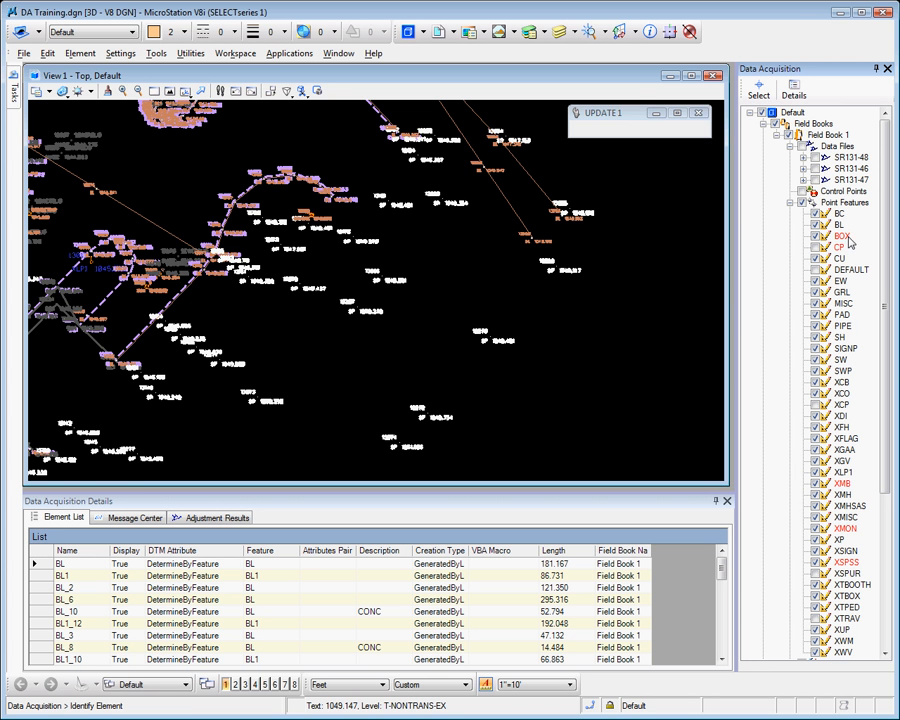
pyautogui.click(791, 203)
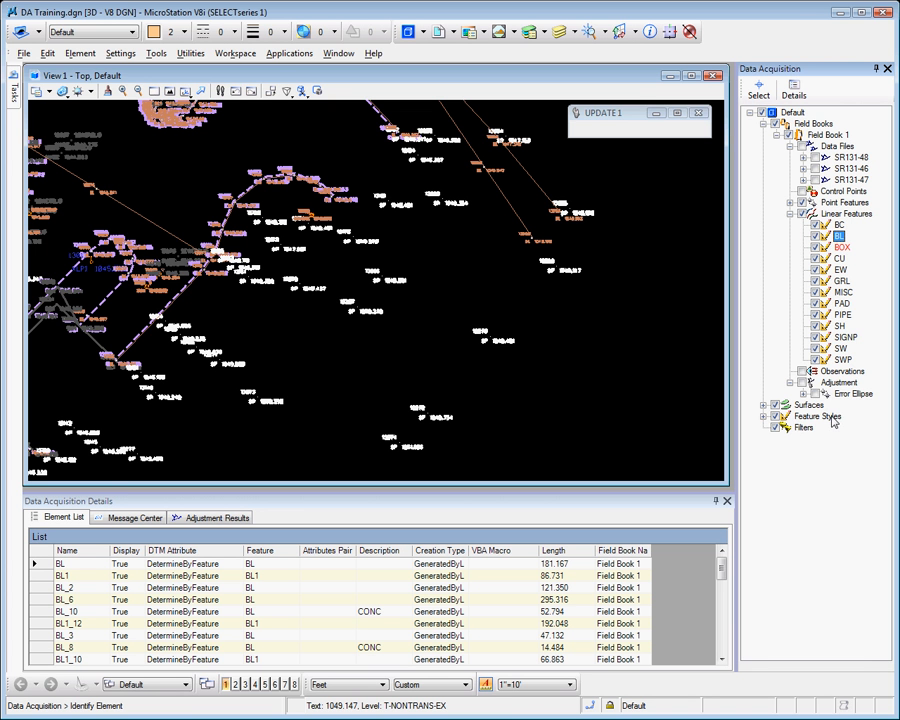
# Display the SR131-48 data file's observations and select the observation for point 13255 in the drawing
pyautogui.click(790, 214)
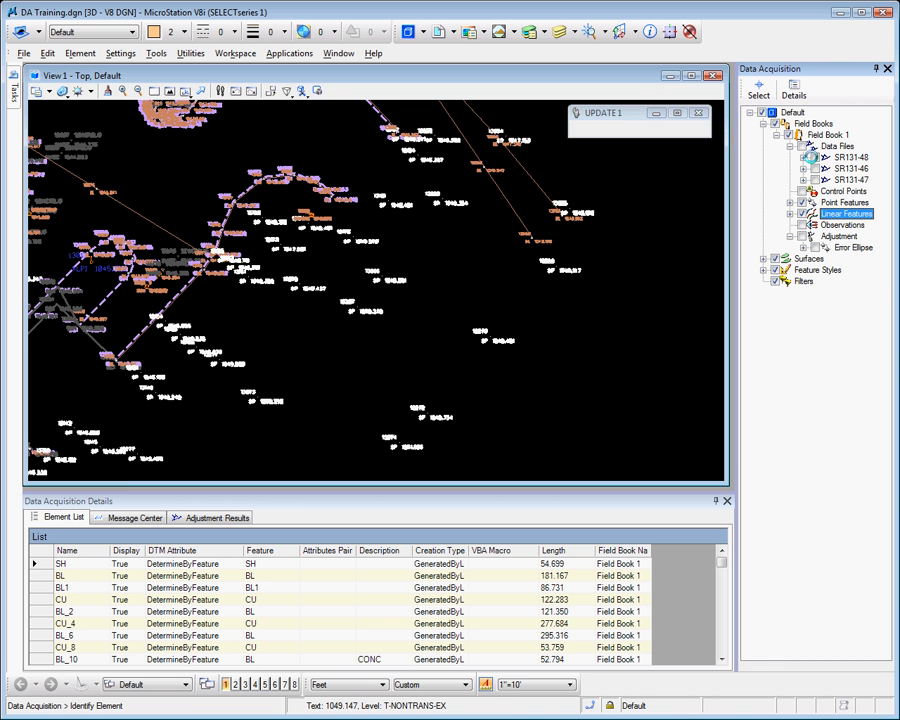
pyautogui.click(759, 90)
pyautogui.click(579, 167)
pyautogui.click(585, 218)
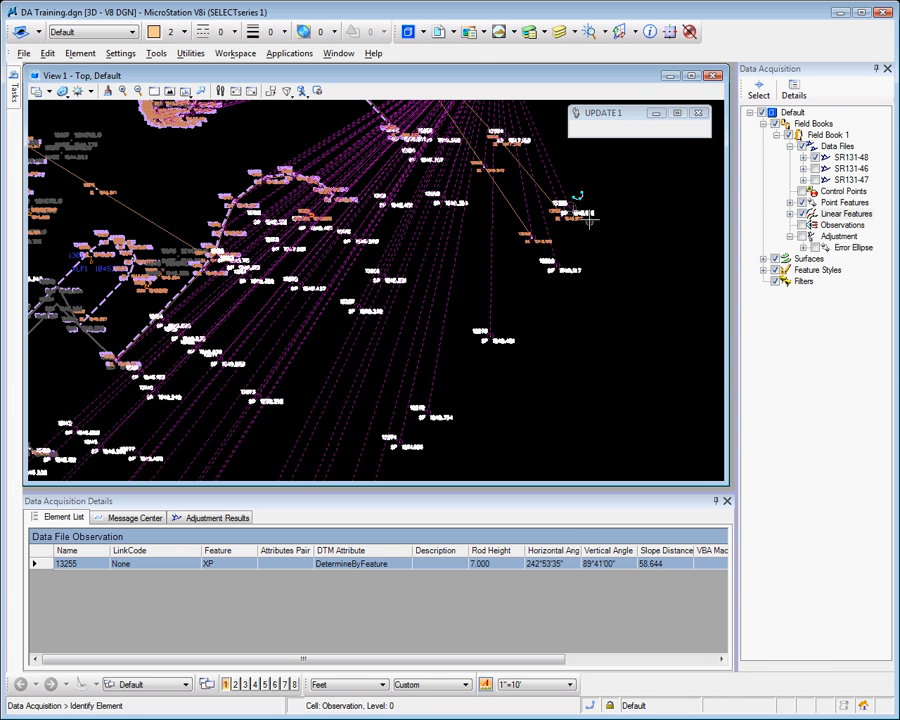
# Set the horizontal angle of the observation for point 13255 to 245°53'35"
pyautogui.scroll(8, 570, 224)
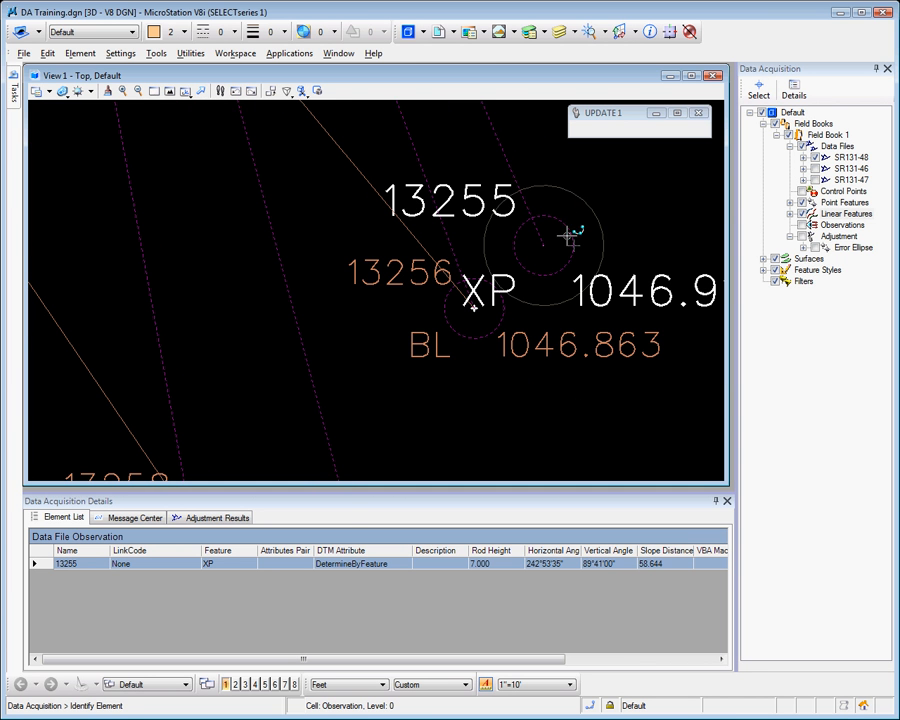
pyautogui.click(543, 566)
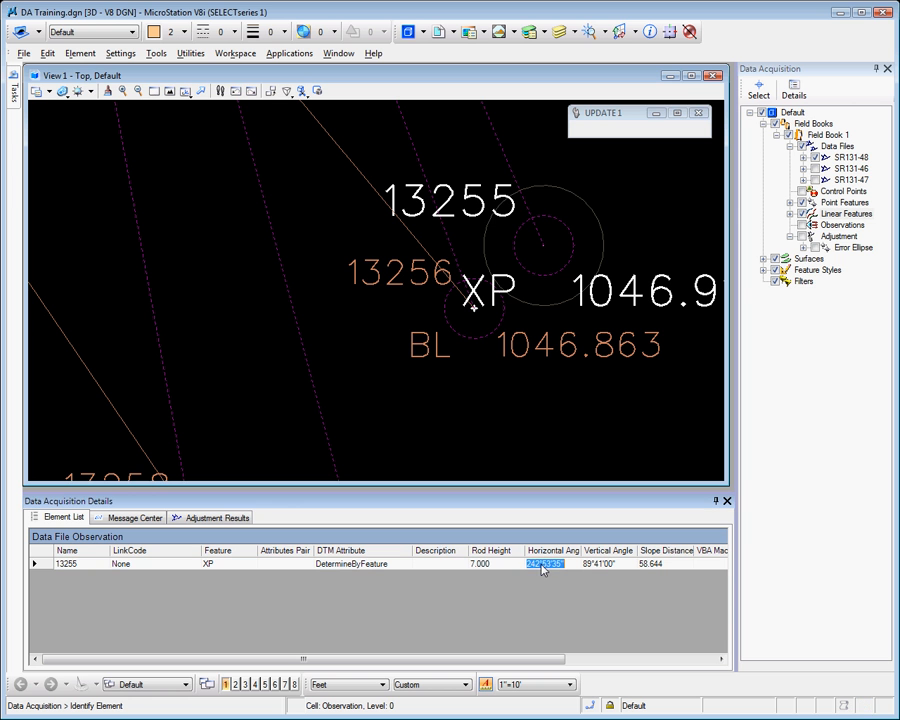
pyautogui.click(537, 565)
pyautogui.write('45')
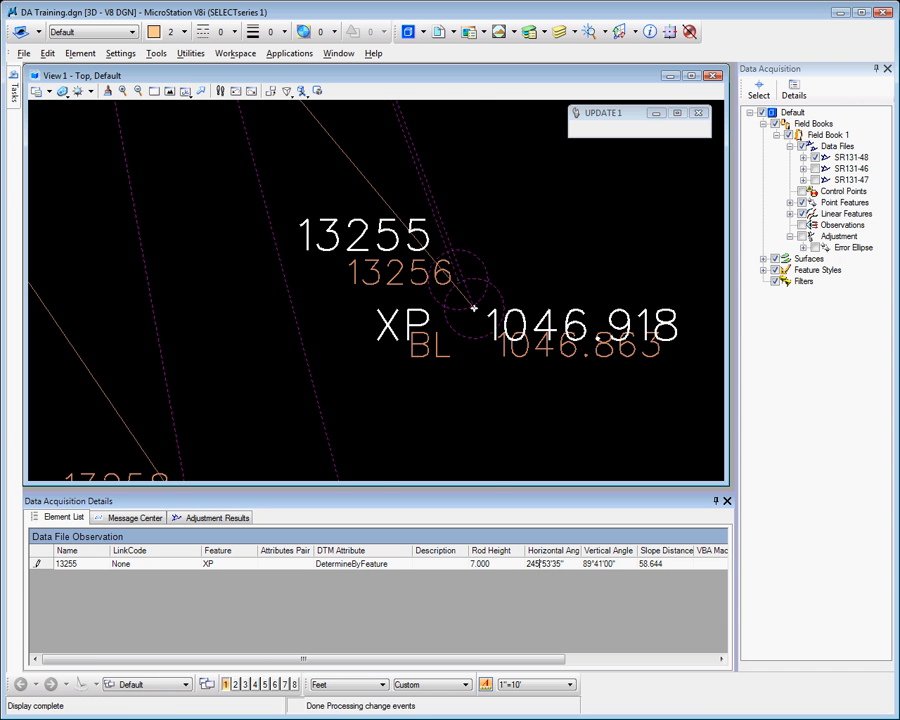
pyautogui.press('Tab')
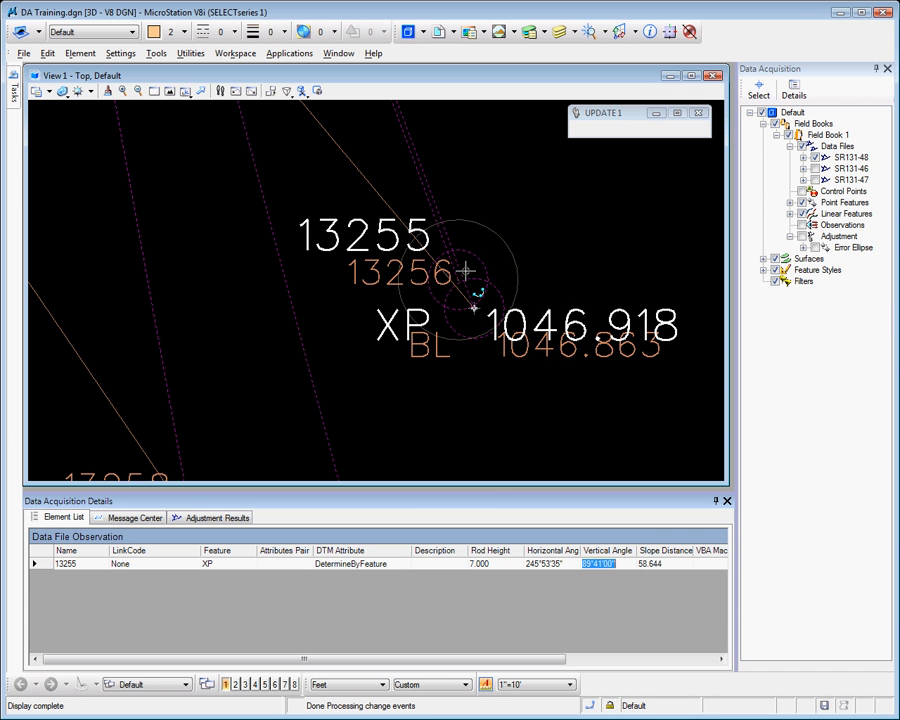
# Undo the horizontal angle change made to the observation for point 13255
pyautogui.moveTo(457, 271)
pyautogui.click(47, 53)
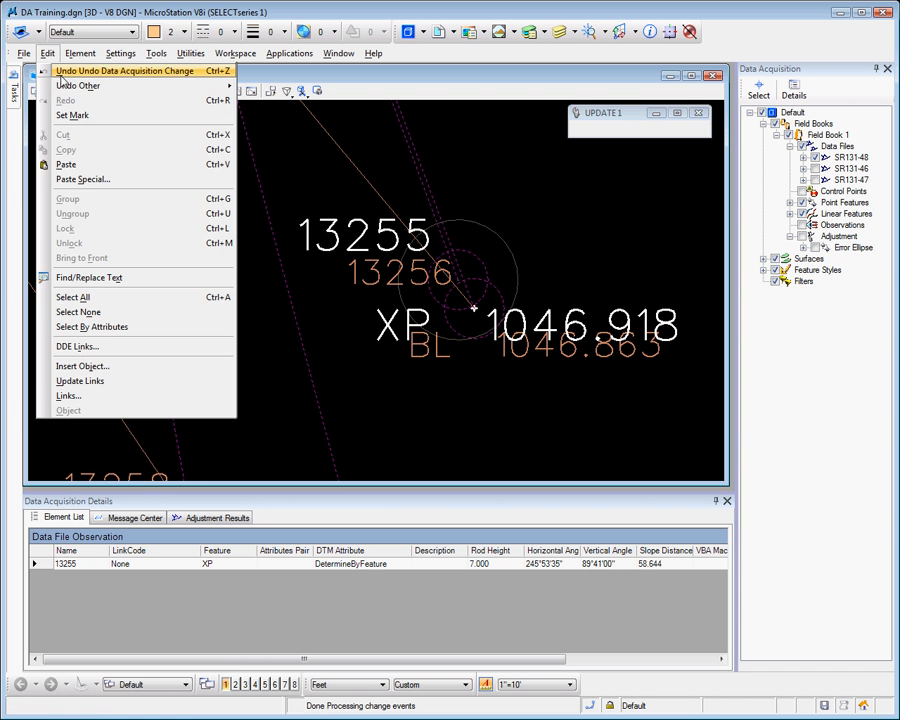
pyautogui.click(70, 73)
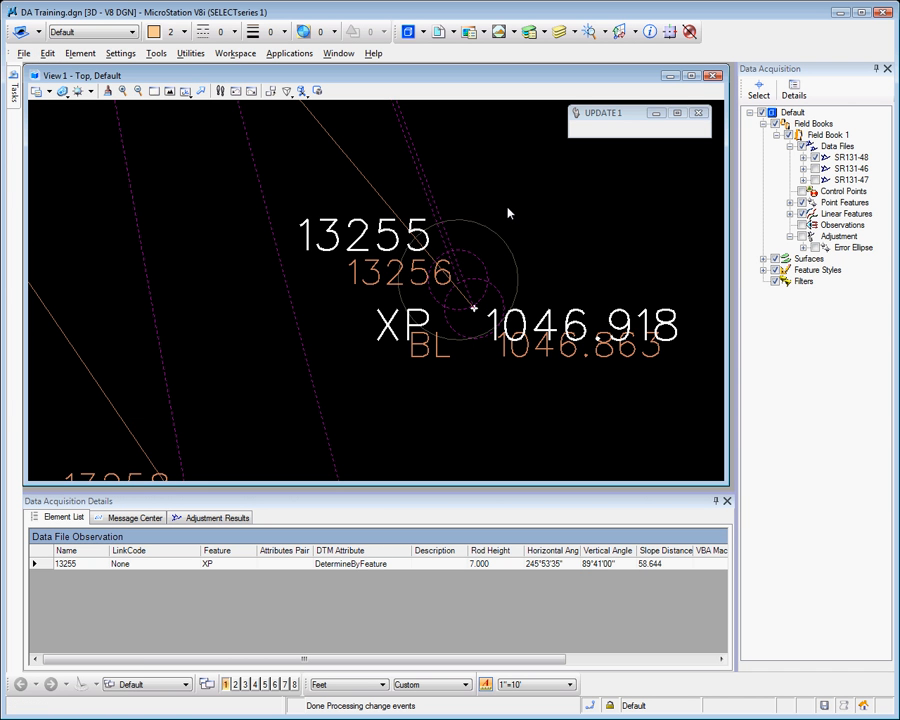
pyautogui.moveTo(547, 247)
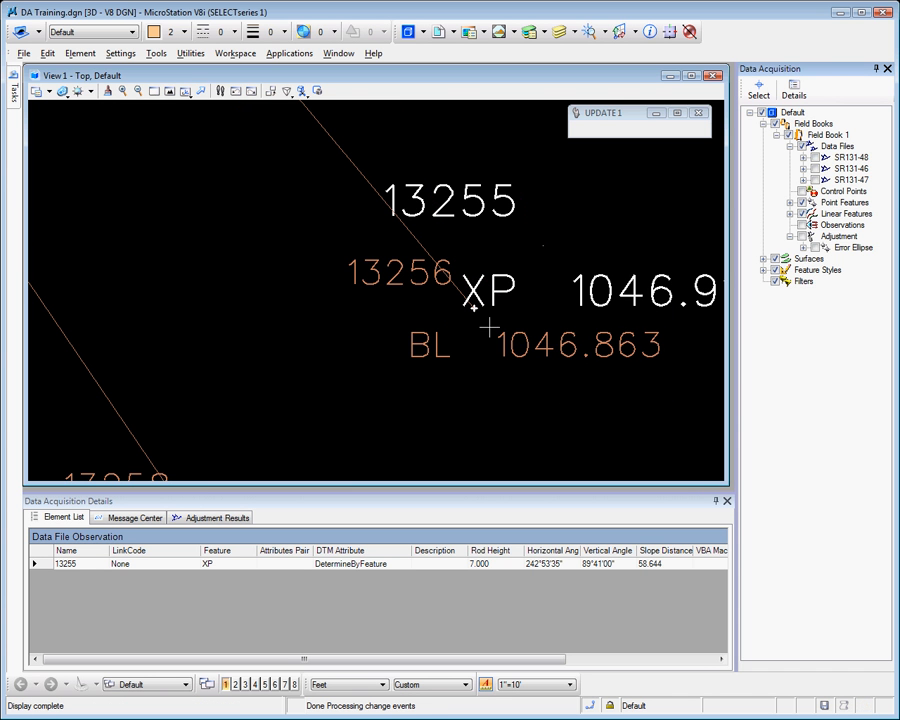
# Move survey point 13256 southwest in the drawing with Element Selection, bringing the attached BL line end along
pyautogui.moveTo(13, 75)
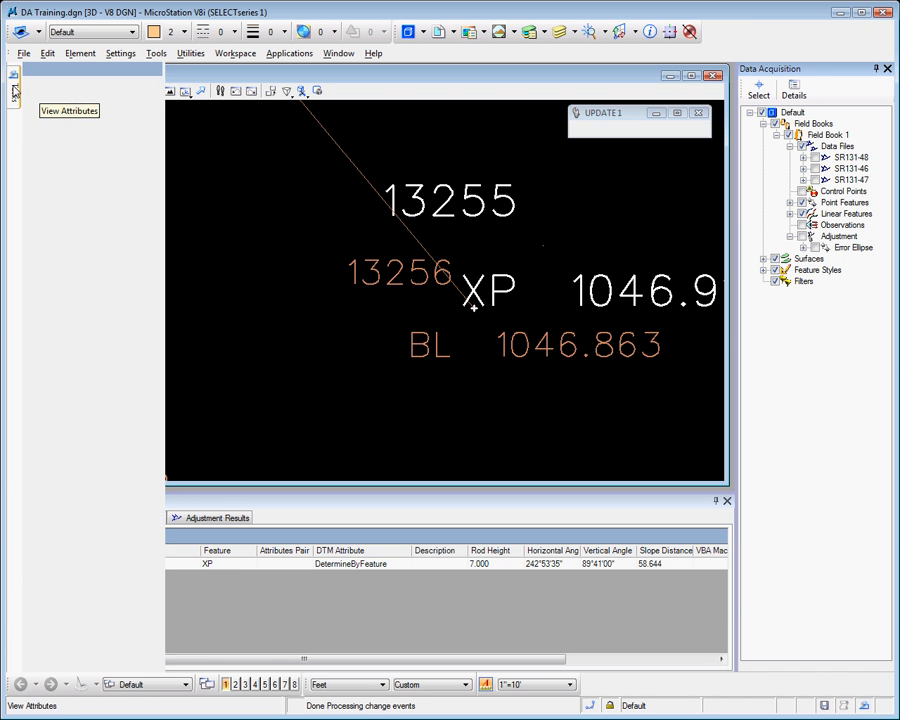
pyautogui.click(33, 108)
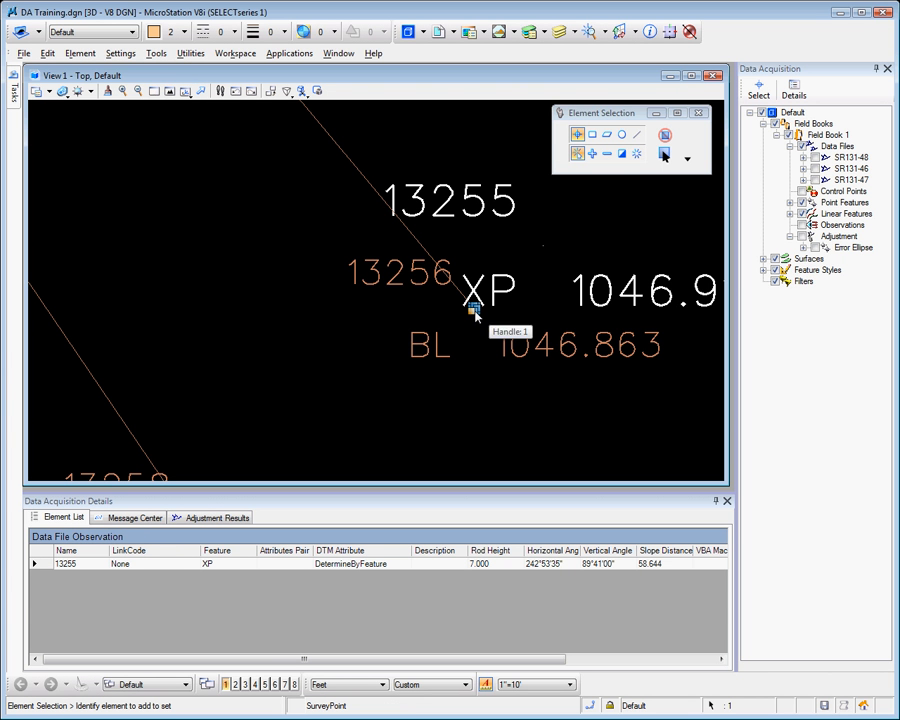
pyautogui.click(472, 302)
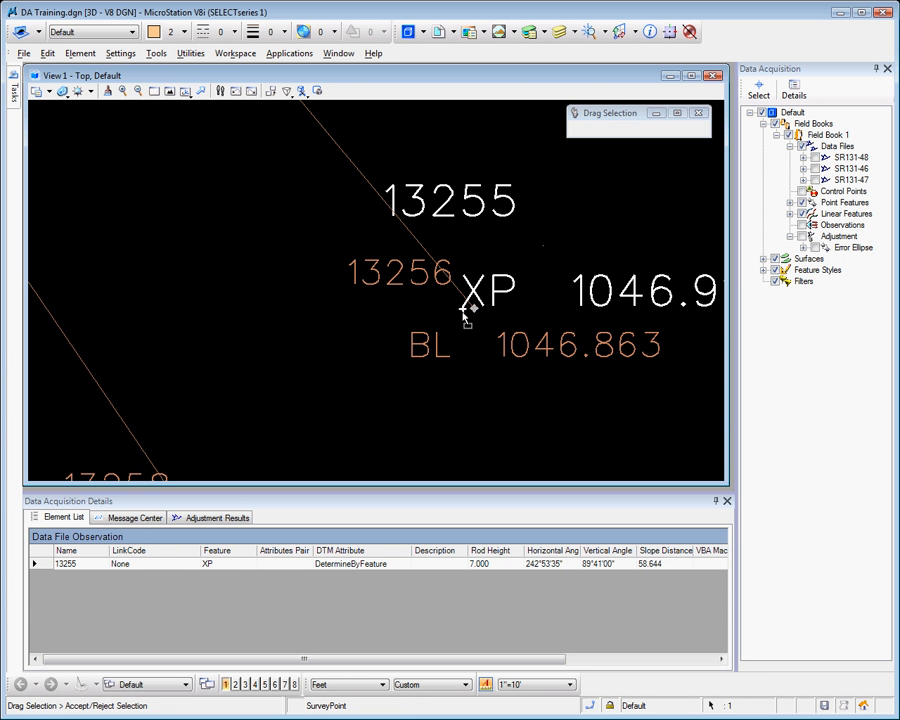
pyautogui.click(363, 362)
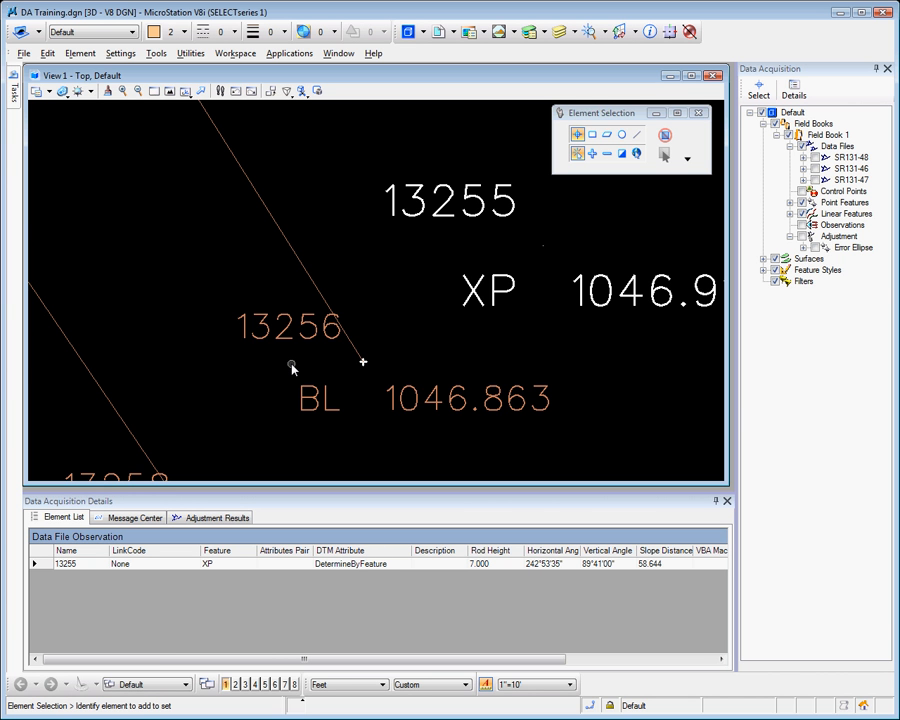
# View the editing options offered for linear feature CU_10 in the drawing, leaving the feature unedited
pyautogui.scroll(-10, 292, 368)
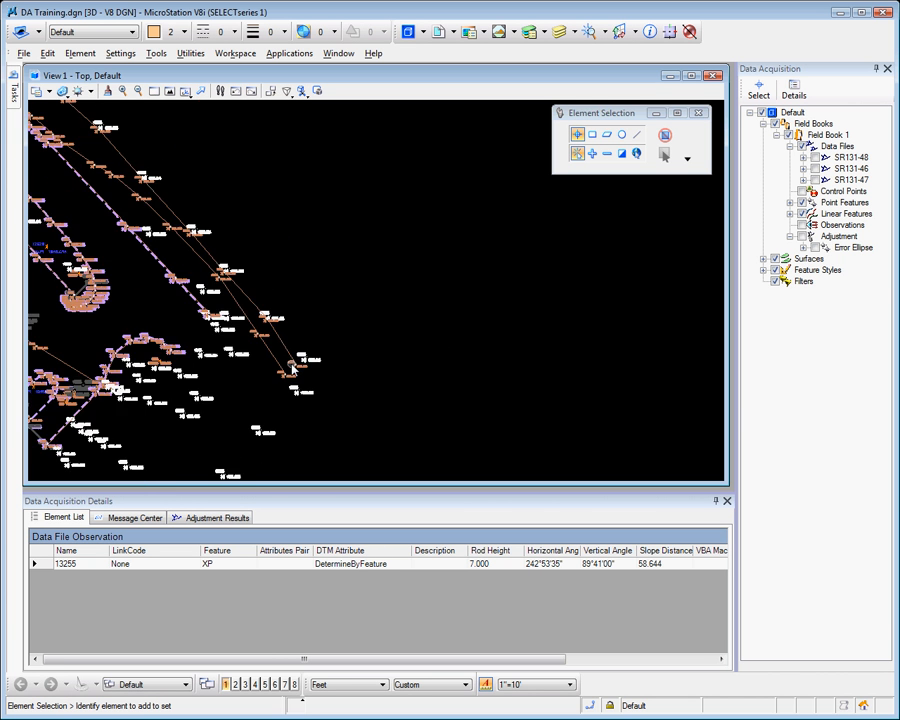
pyautogui.scroll(5, 76, 207)
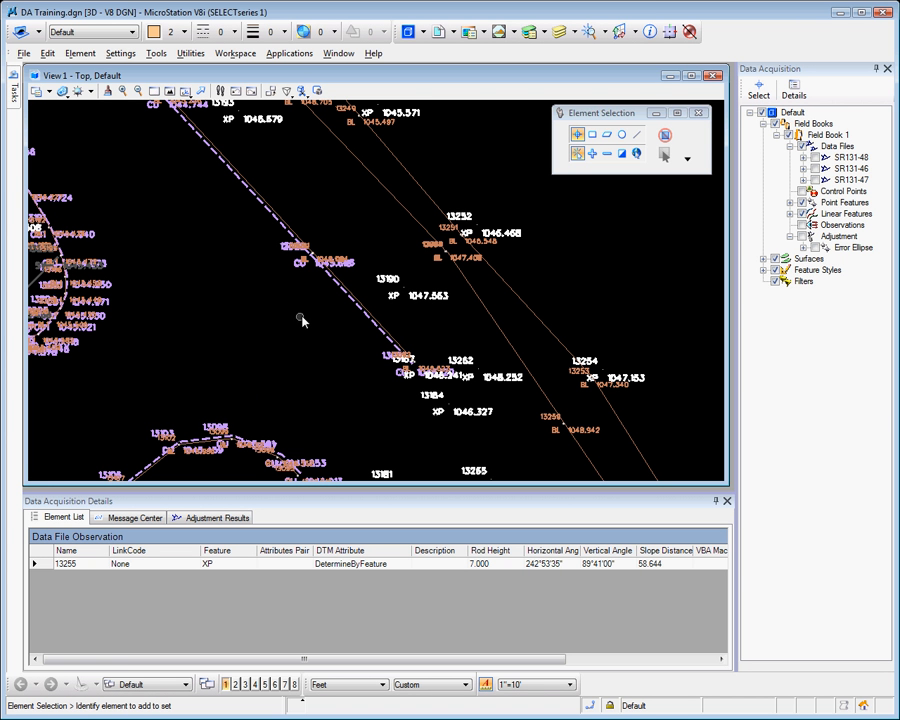
pyautogui.moveTo(354, 305)
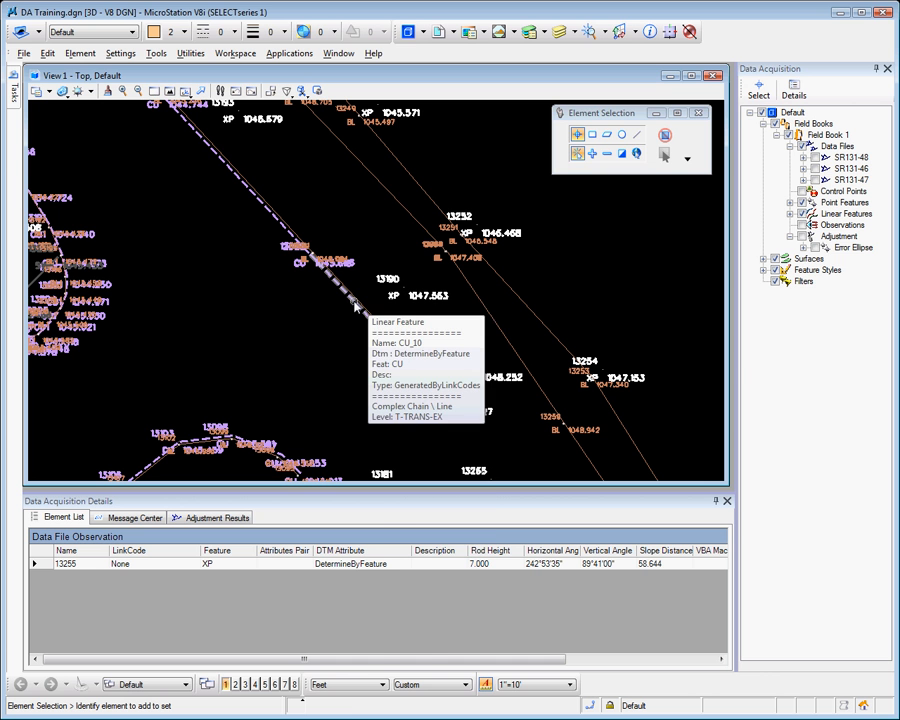
pyautogui.rightClick(354, 305)
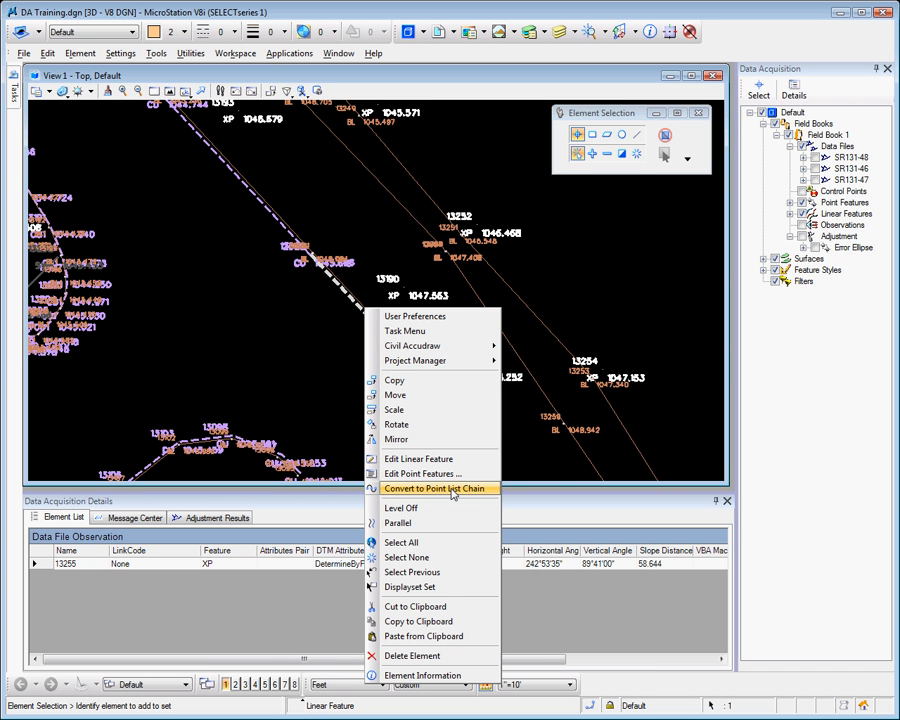
pyautogui.click(327, 372)
# Open point feature 13190 for editing directly in the drawing, using the point itself rather than its label
pyautogui.rightClick(394, 284)
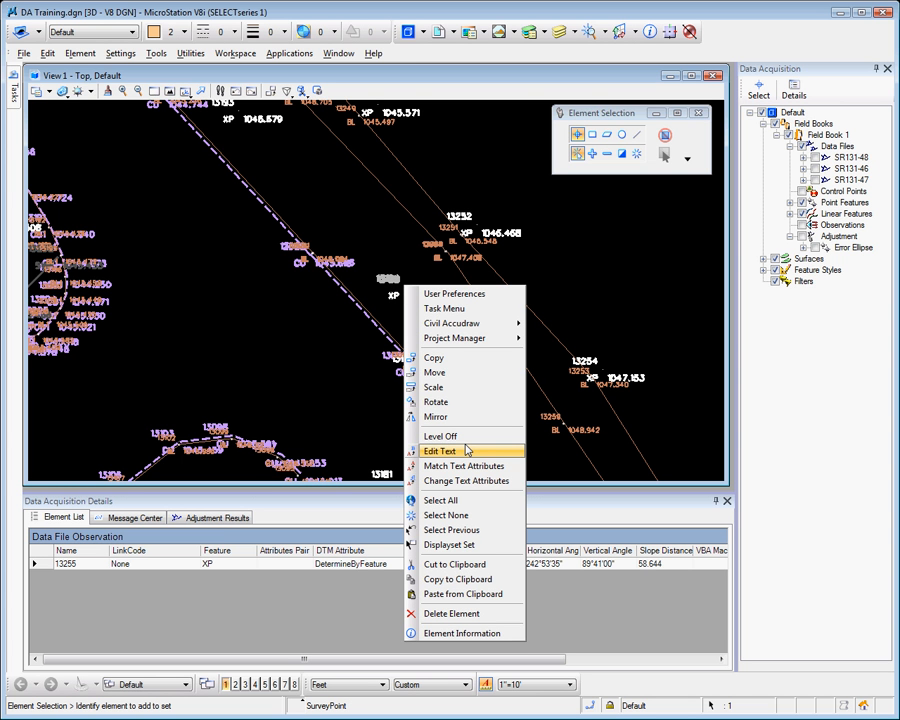
pyautogui.click(380, 387)
pyautogui.scroll(3, 410, 282)
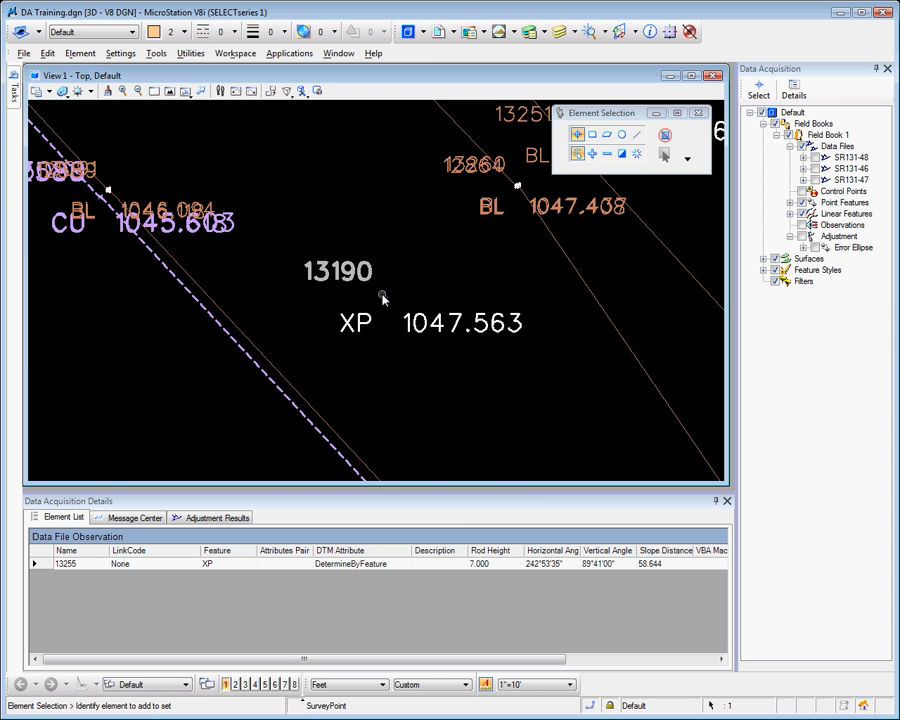
pyautogui.rightClick(388, 301)
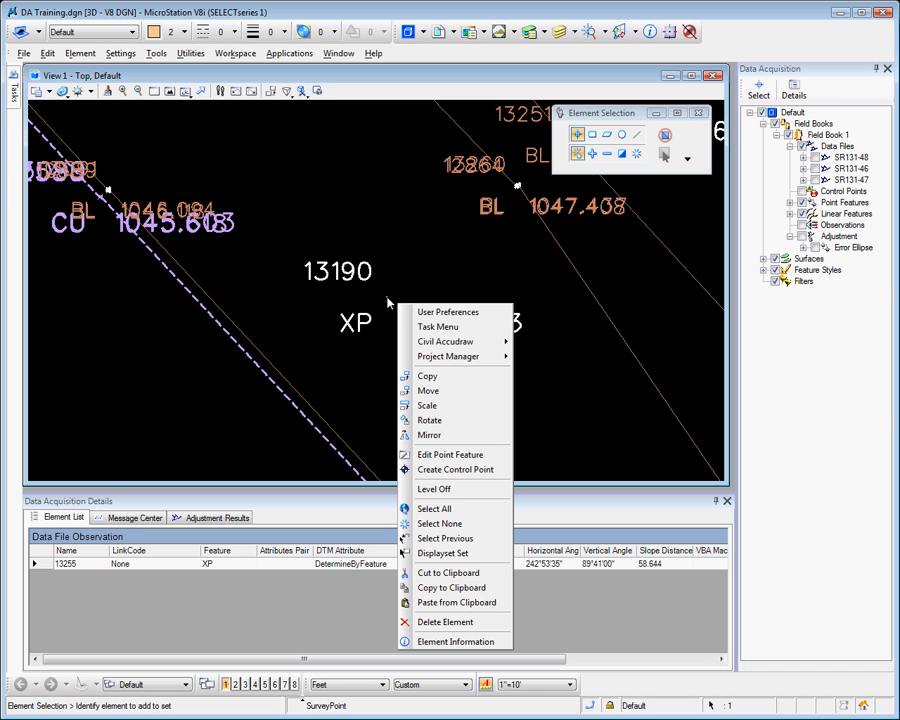
pyautogui.click(466, 454)
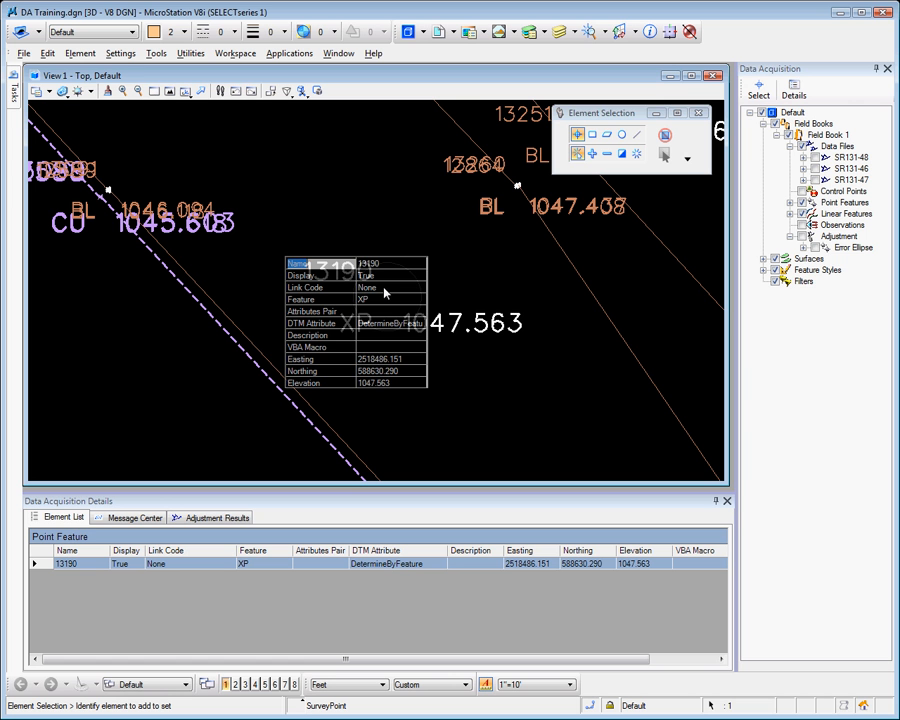
# Examine the Display, Link Code, Feature and Attributes Pair fields of point 13190, and close its in-drawing editor without changes
pyautogui.click(385, 289)
pyautogui.click(418, 290)
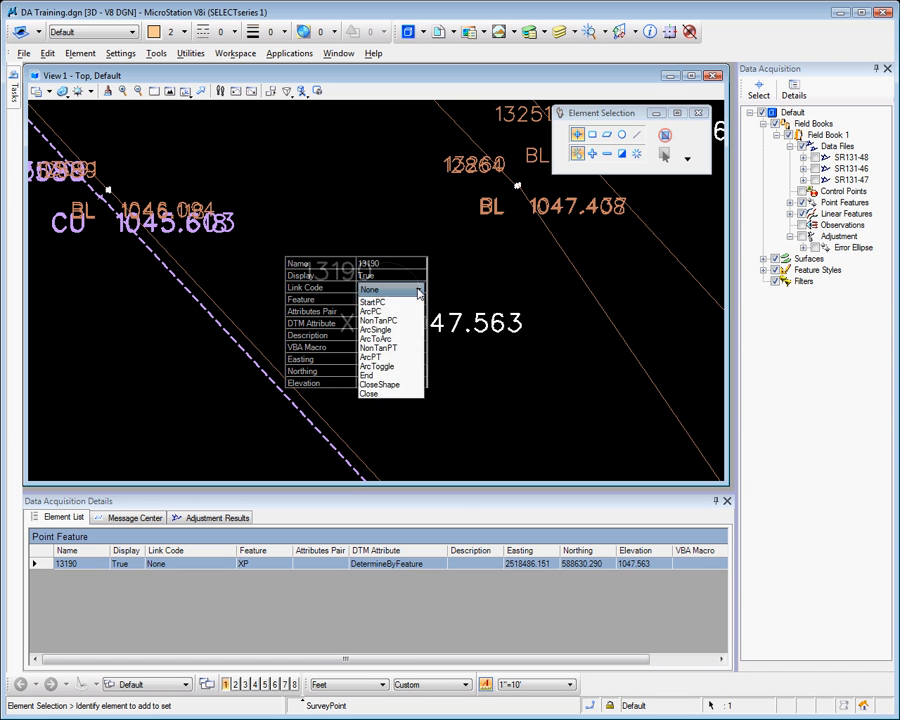
pyautogui.click(418, 290)
pyautogui.click(372, 276)
pyautogui.click(415, 278)
pyautogui.click(405, 290)
pyautogui.click(372, 299)
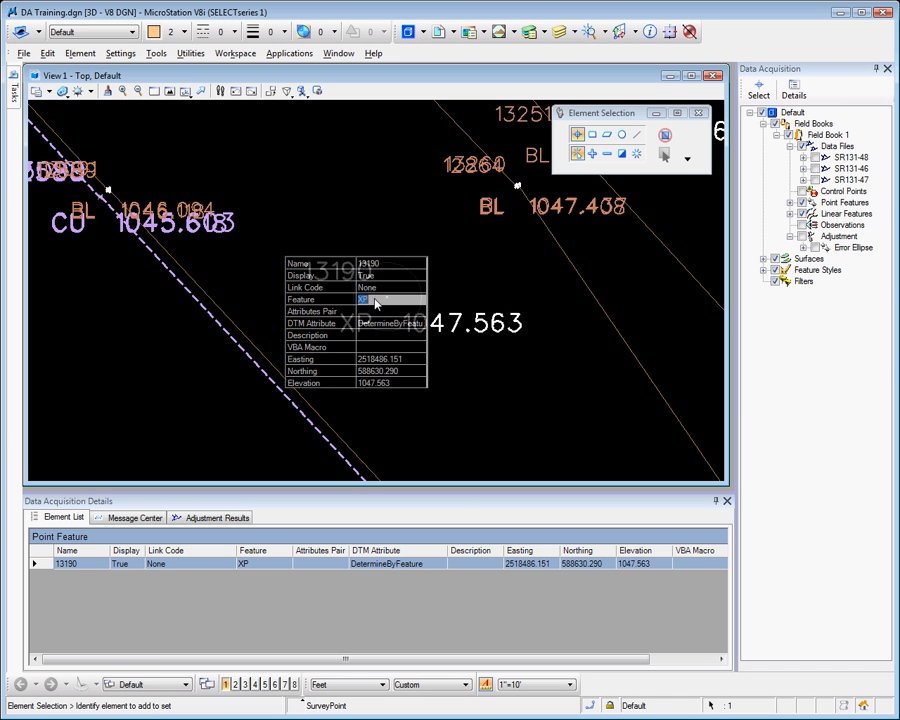
pyautogui.click(379, 311)
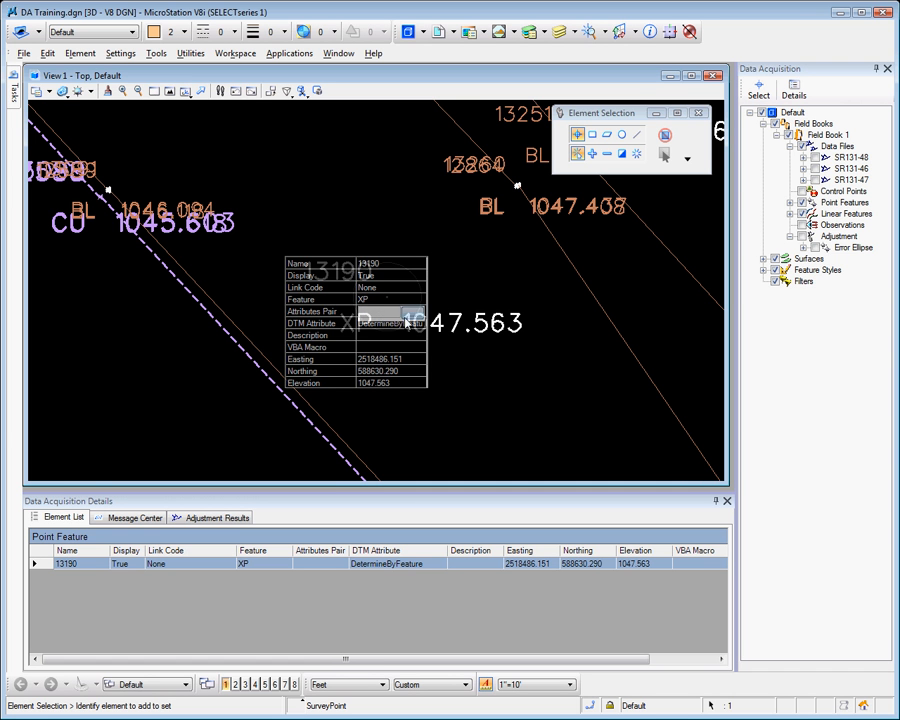
pyautogui.click(394, 336)
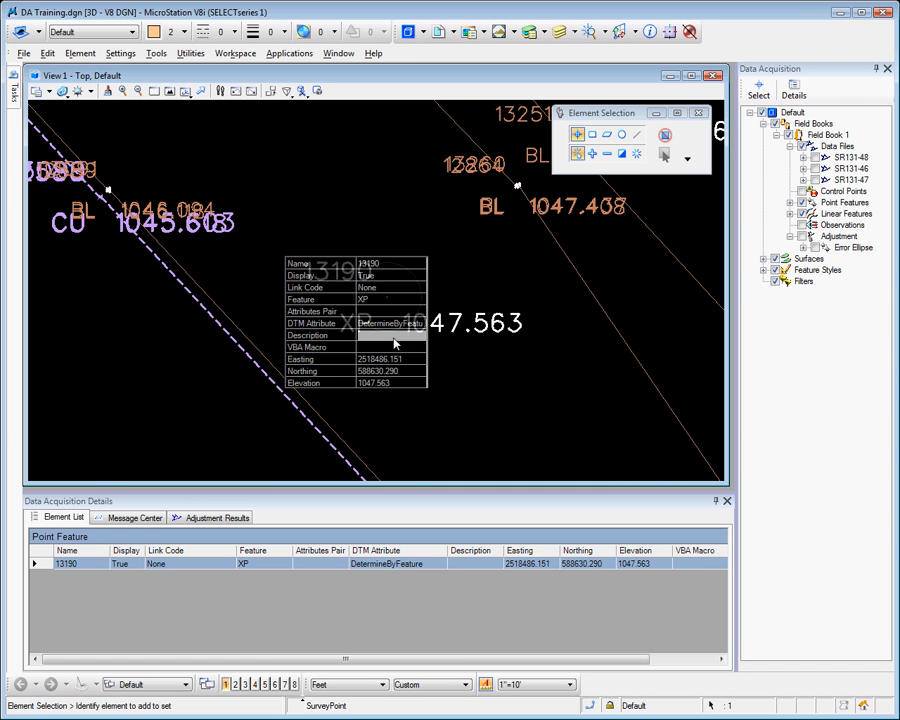
# Open linear feature CU_10 for in-drawing editing, inspect its Feature field, and close the editor without changes
pyautogui.rightClick(290, 403)
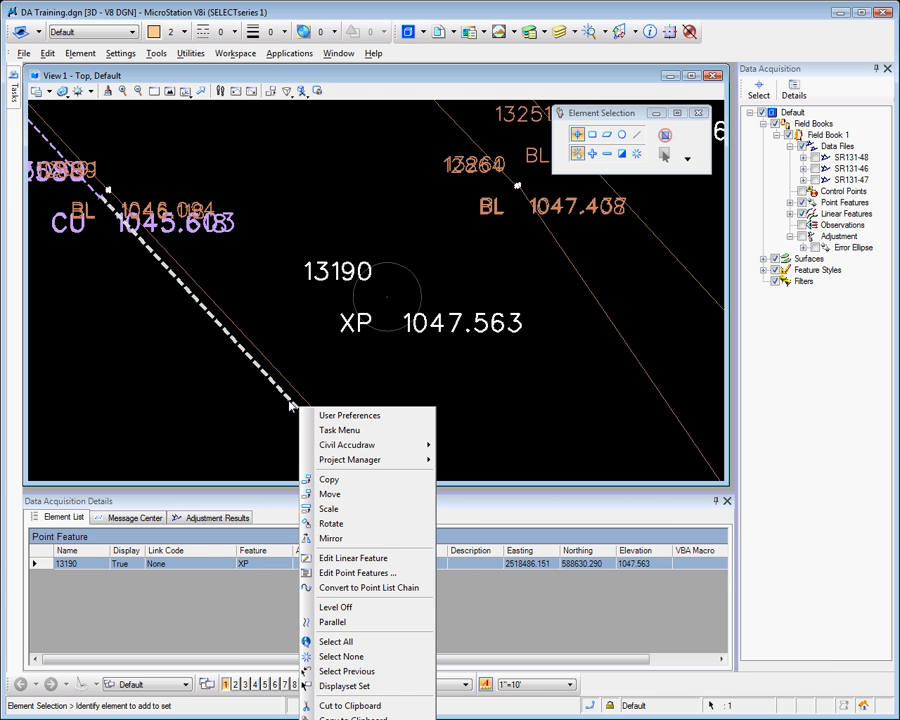
pyautogui.click(364, 558)
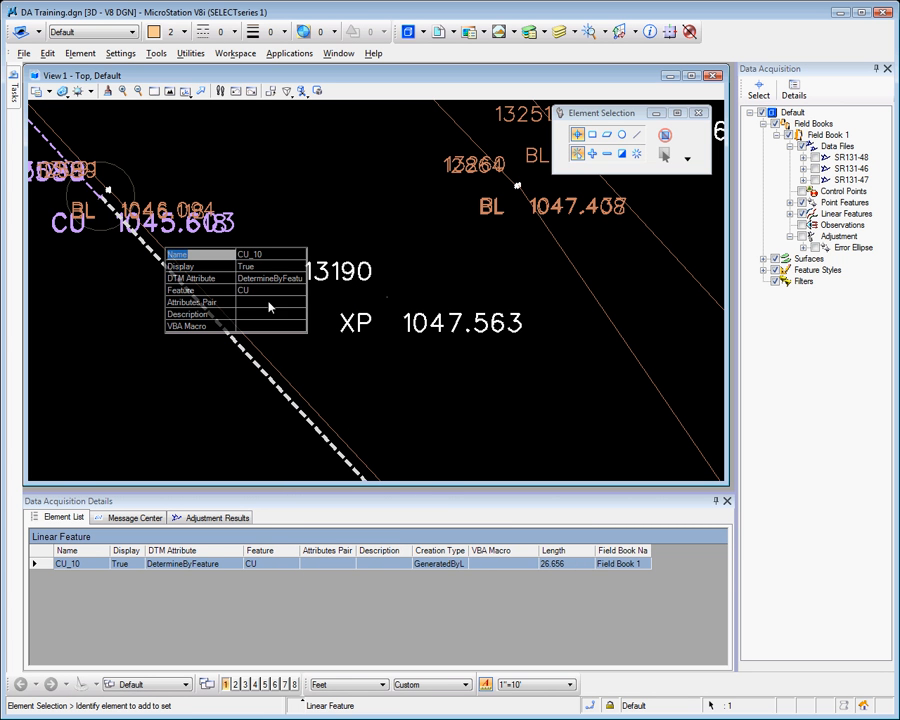
pyautogui.click(258, 291)
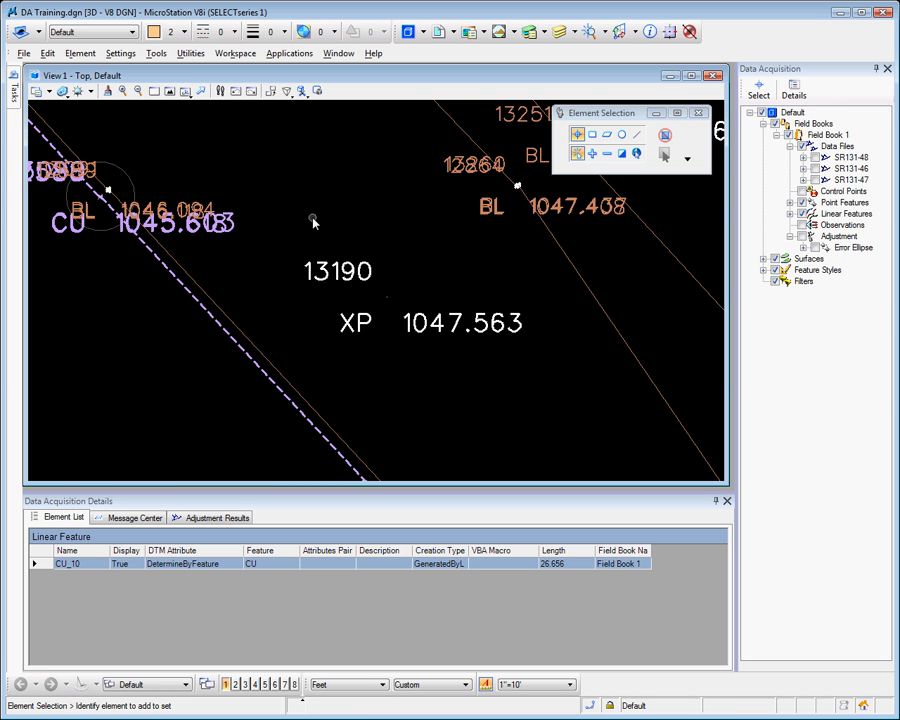
# Expand the point features by feature code and list all EW points in the element list
pyautogui.scroll(-6, 313, 225)
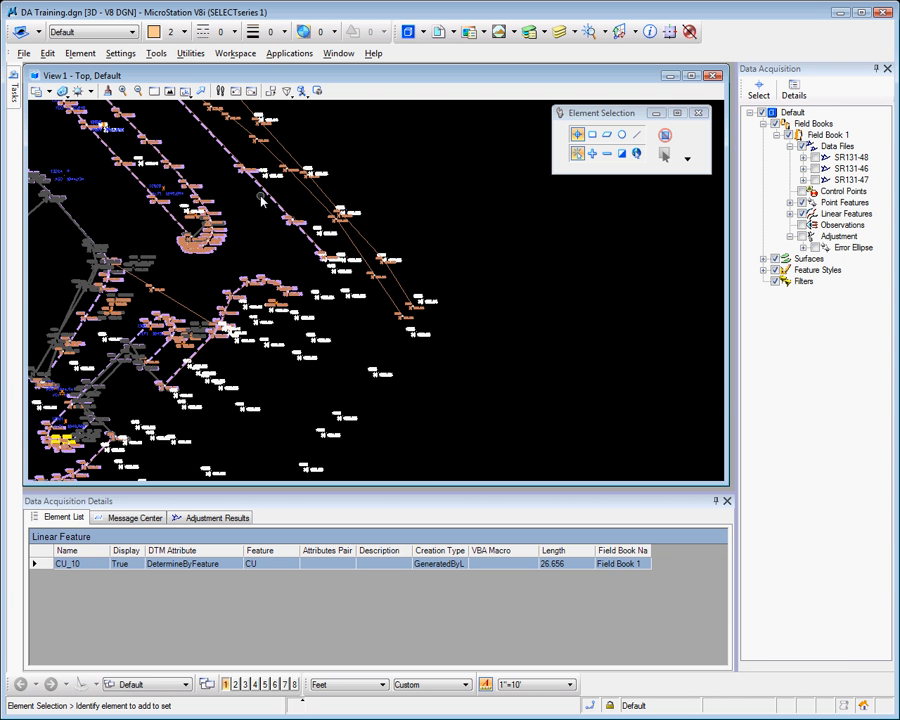
pyautogui.scroll(5, 245, 197)
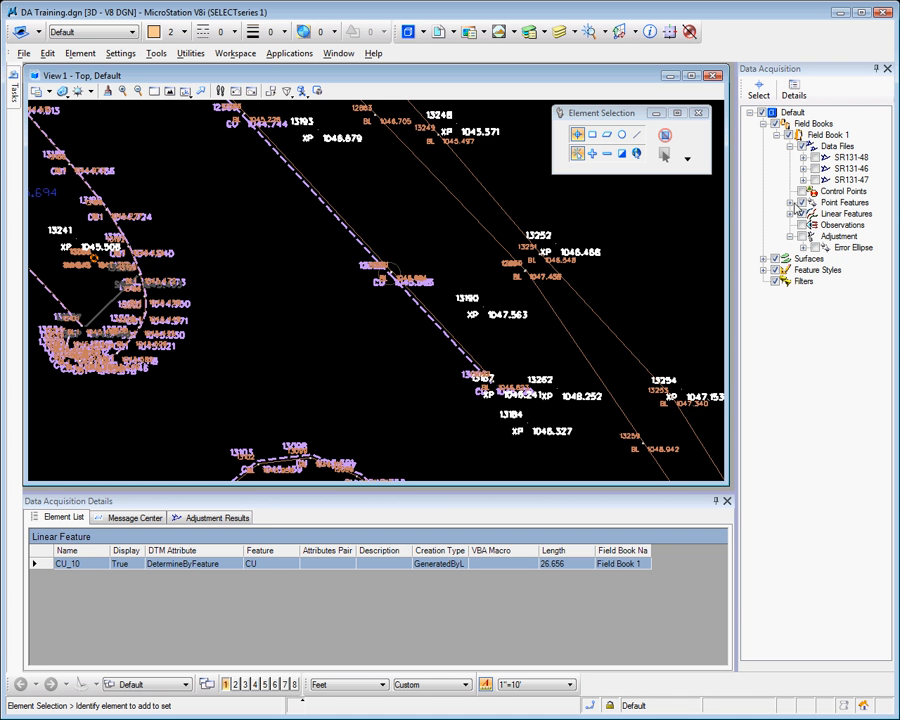
pyautogui.click(790, 203)
pyautogui.click(840, 281)
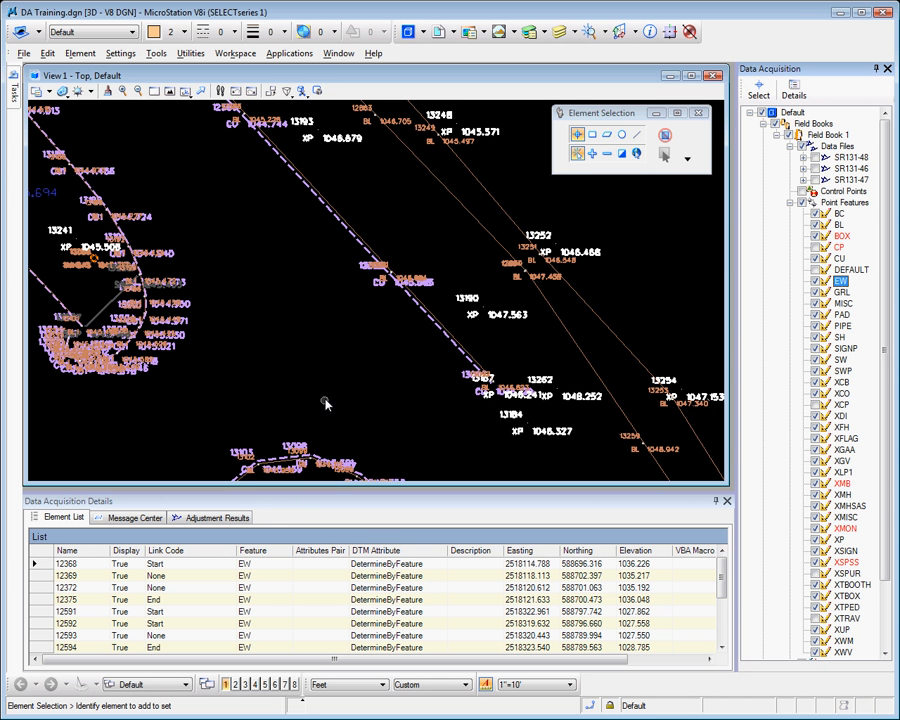
# Select linear feature CU_22, running near points 13103 and 13098, in the drawing to show it in the element list
pyautogui.click(758, 88)
pyautogui.click(267, 412)
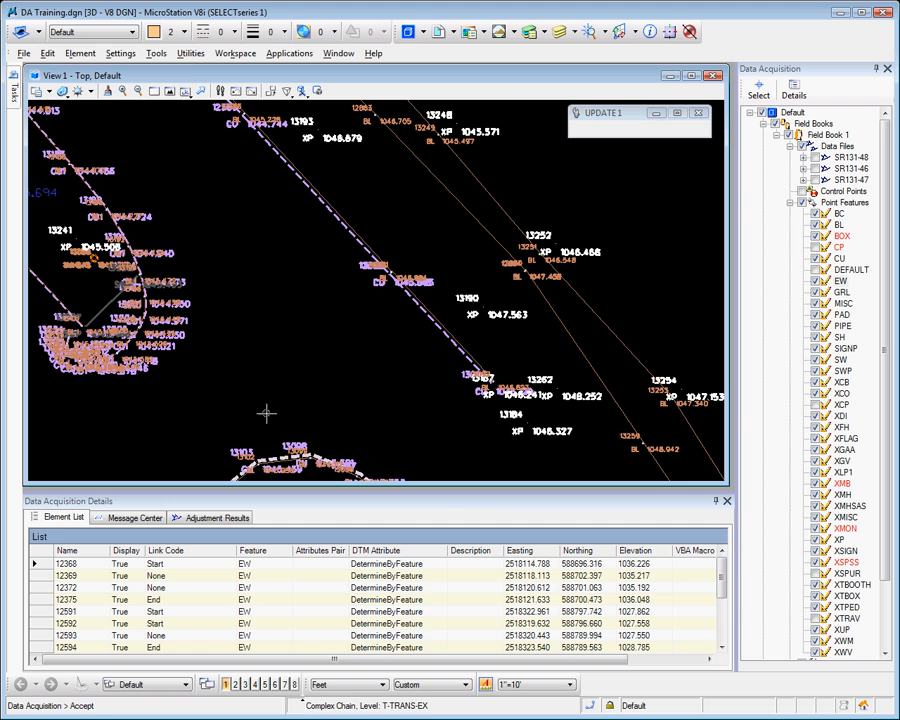
pyautogui.click(266, 409)
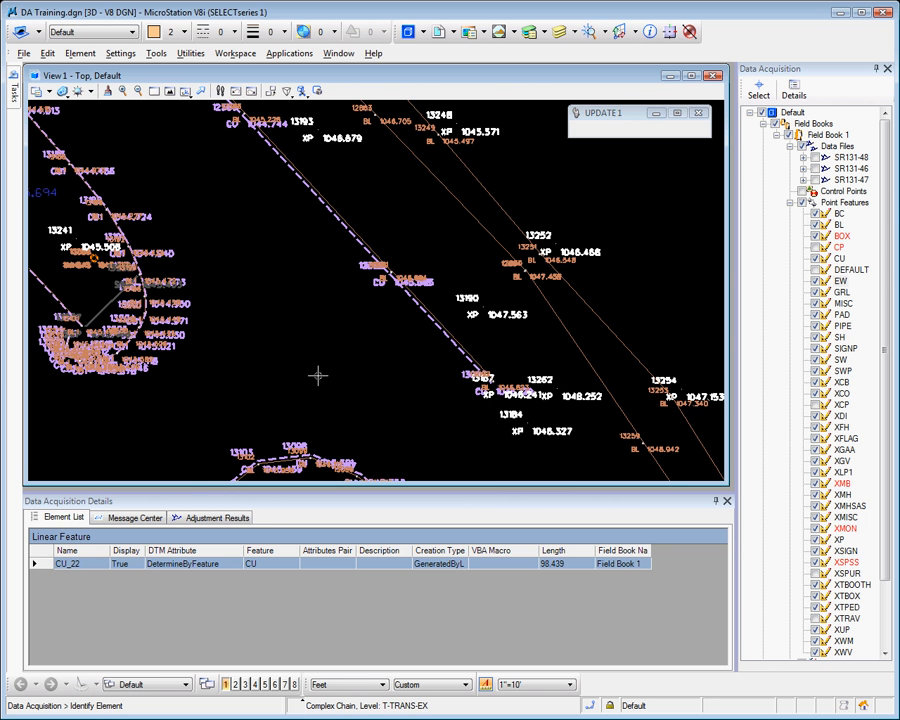